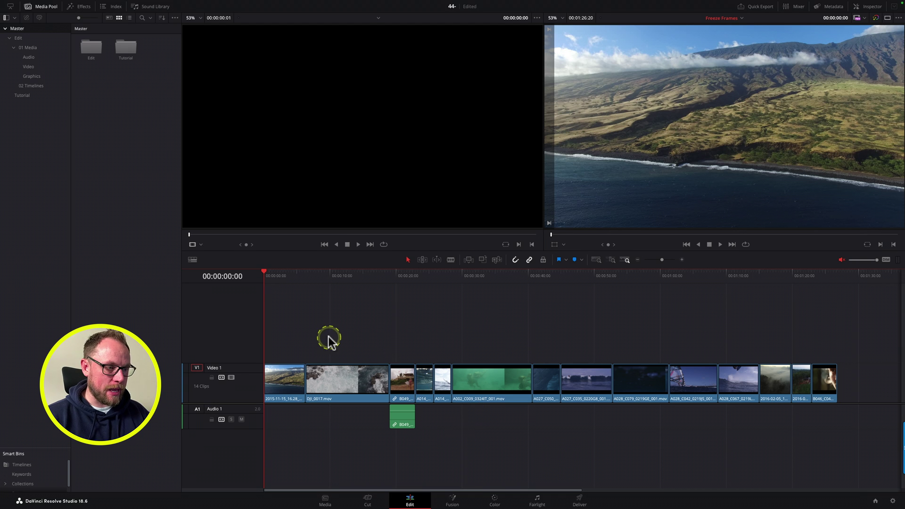
Play through the windsurfing clip from its start at 00:01:01:09 to look for a moment to freeze.
left_click_drag(282, 281, 669, 313)
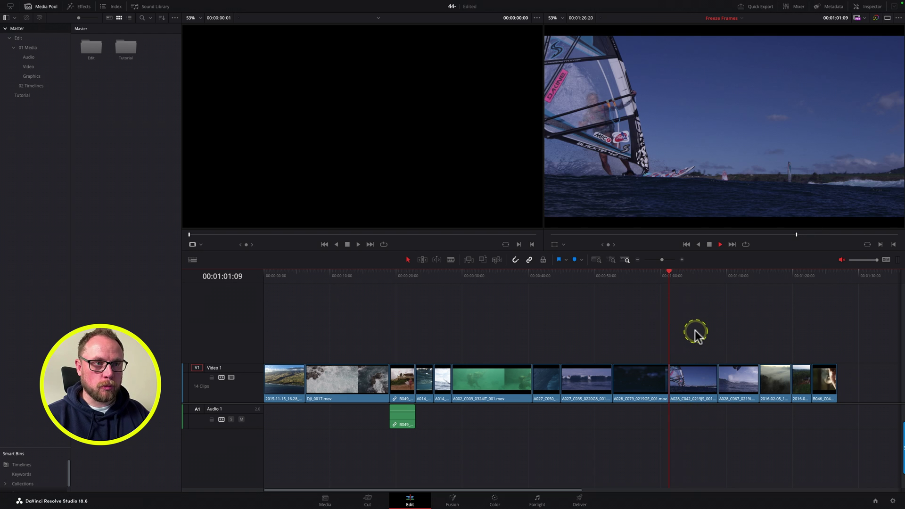
key("space")
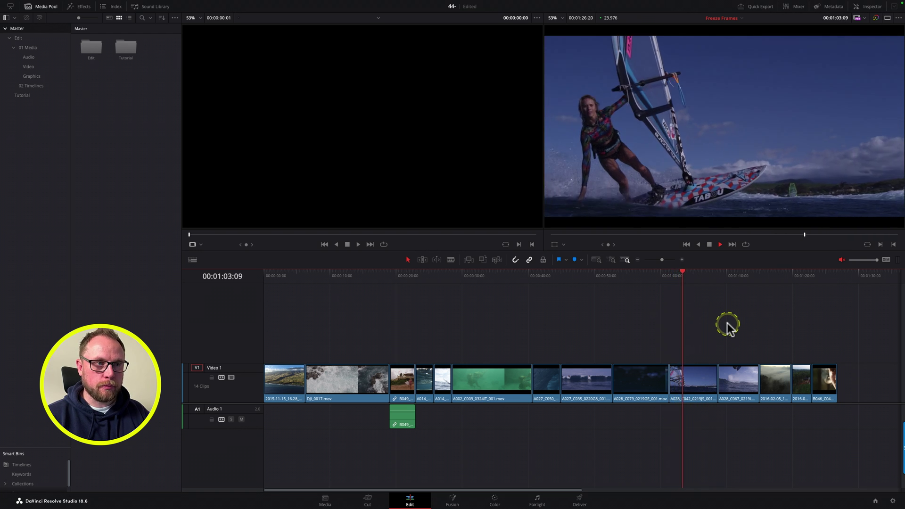
key("space")
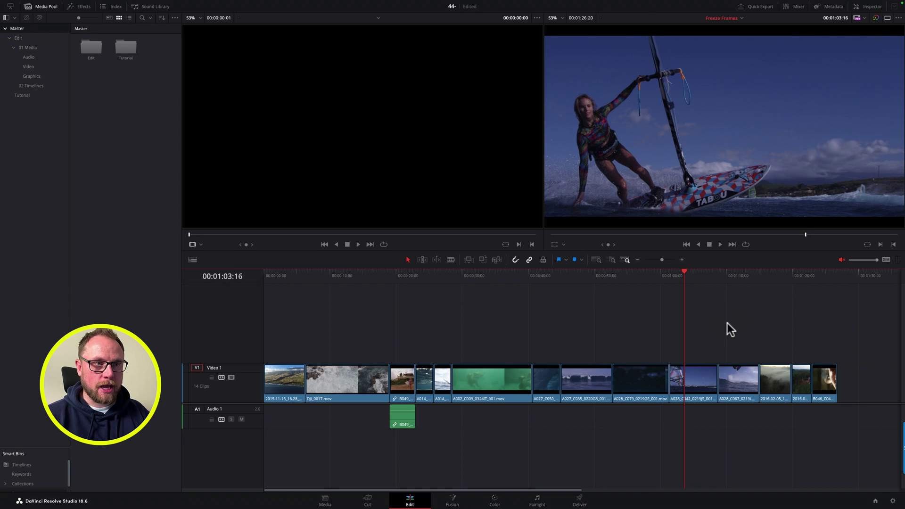
left_click(697, 326)
key("space")
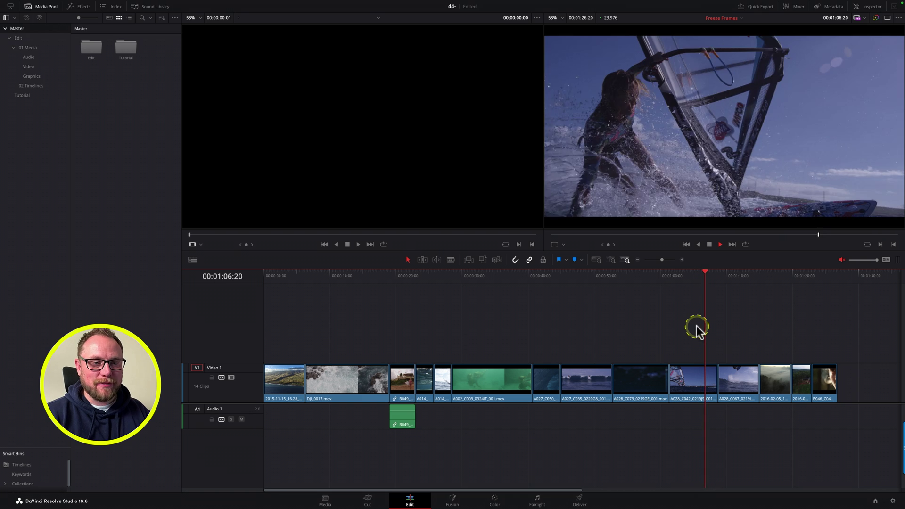
key("space")
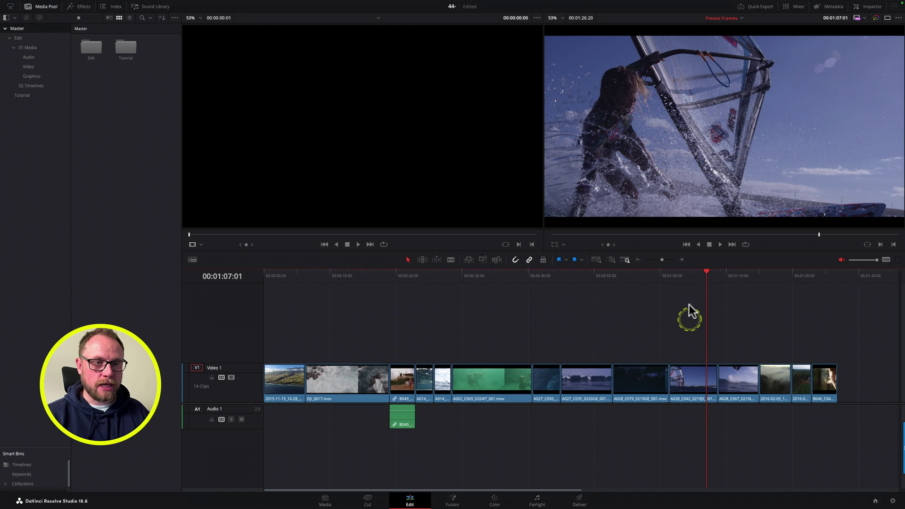
Replay the windsurfing clip from its start and park the playhead on the frame at 00:01:04:00.
left_click(672, 280)
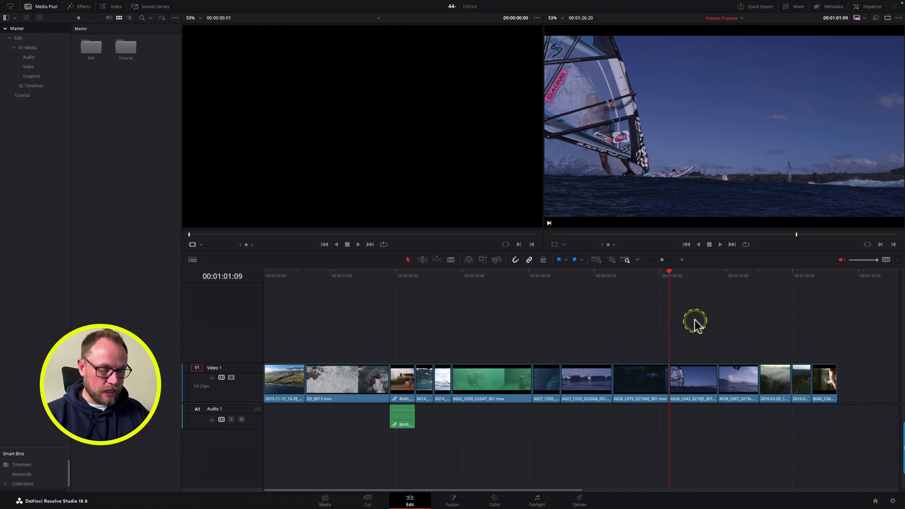
key("space")
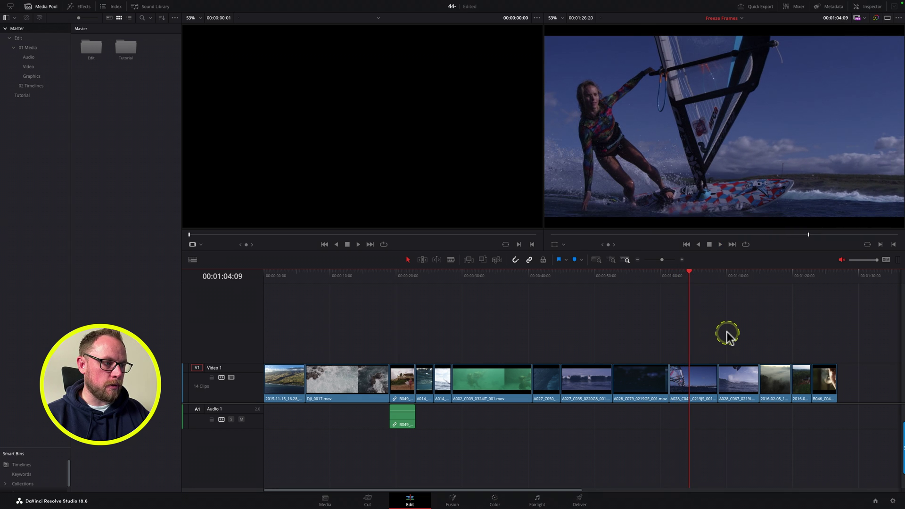
key("Left")
key("Left")
key("Left")
key("Left")
key("Left")
key("Left")
key("Left")
key("Left")
key("Left")
key("Left")
key("Right")
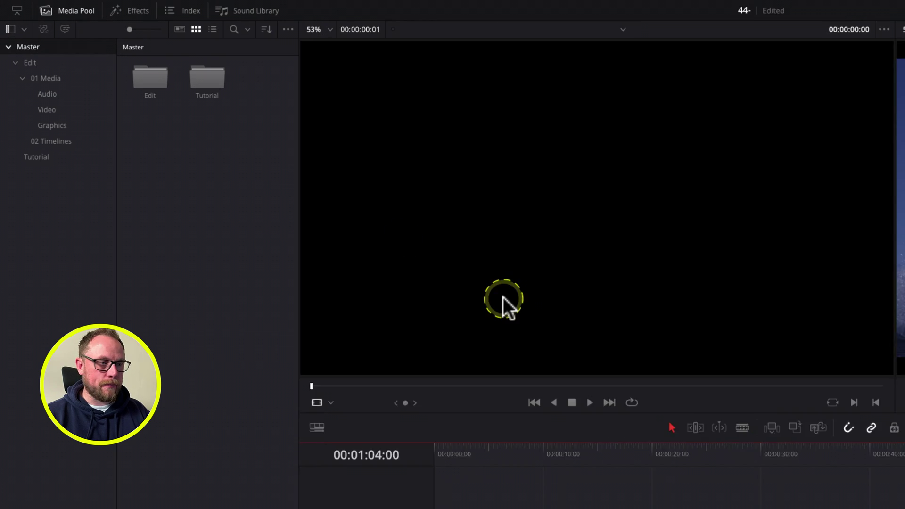
Apply a Freeze Frame to the whole windsurfing clip using the frame at the playhead.
mouse_move(277, 13)
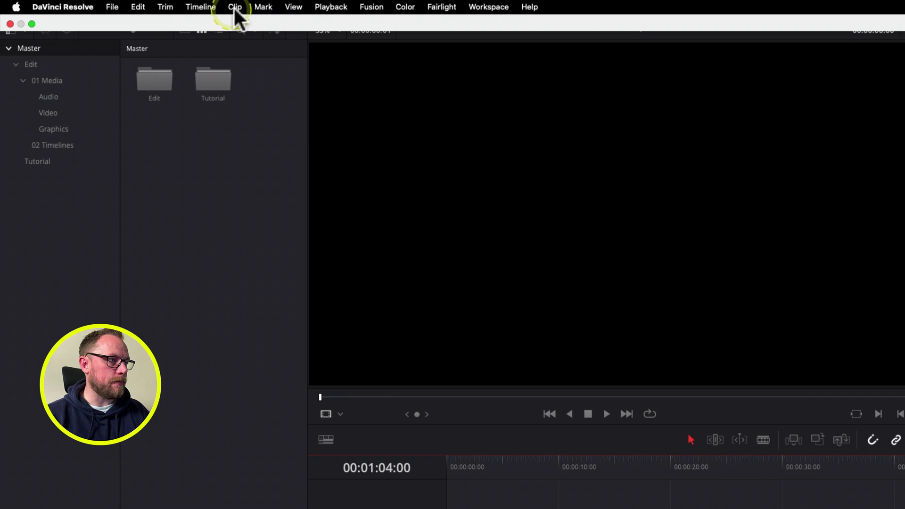
left_click(235, 7)
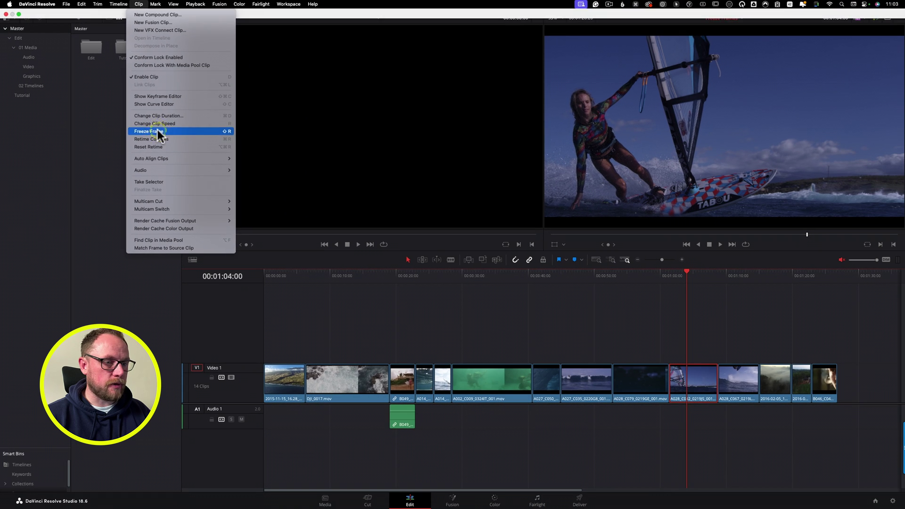
left_click(309, 222)
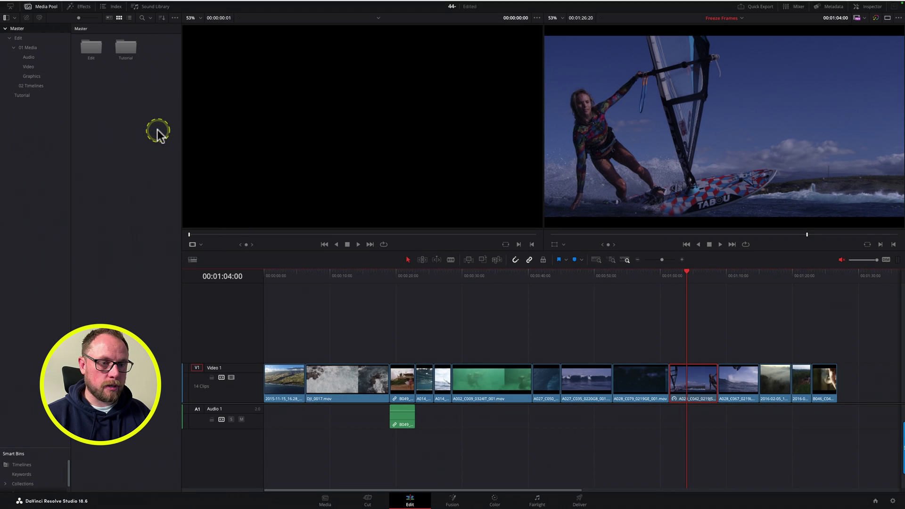
Play the frozen windsurfing clip twice from its start at 00:01:01:09 to check the freeze.
left_click(670, 279)
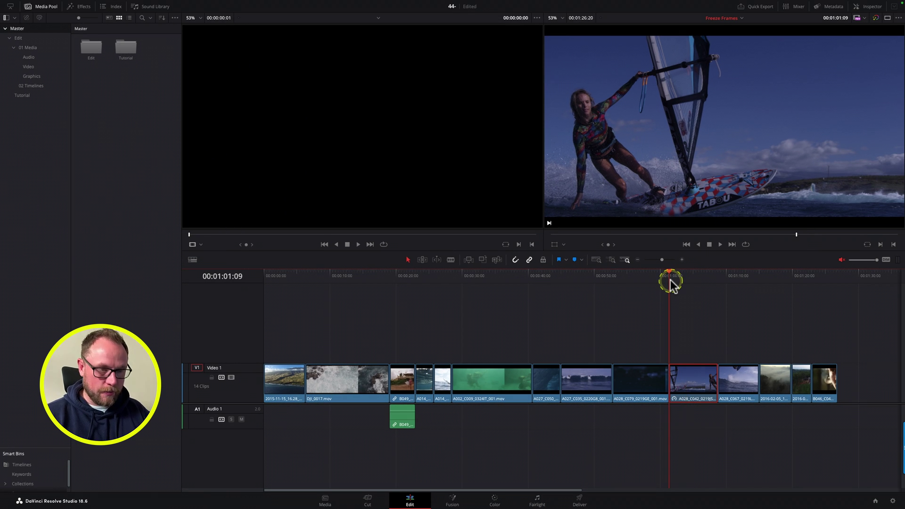
key("space")
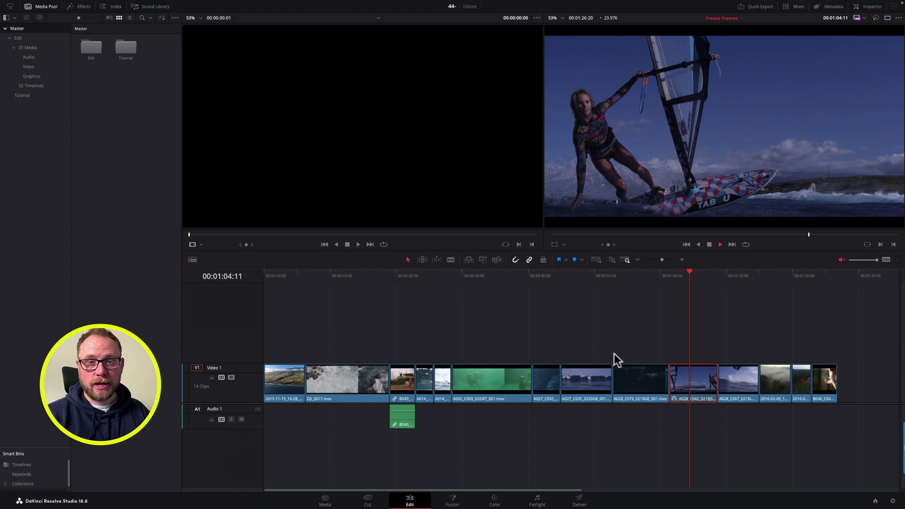
left_click(614, 354)
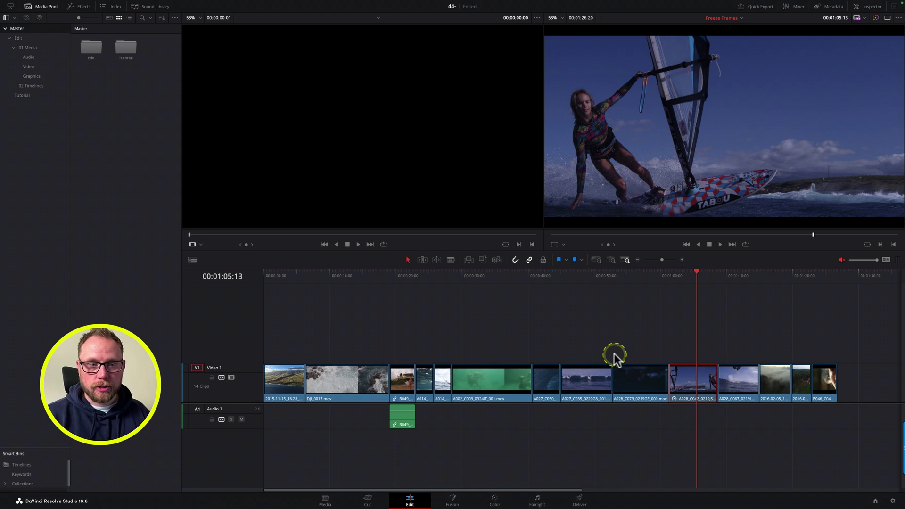
left_click(670, 276)
key("space")
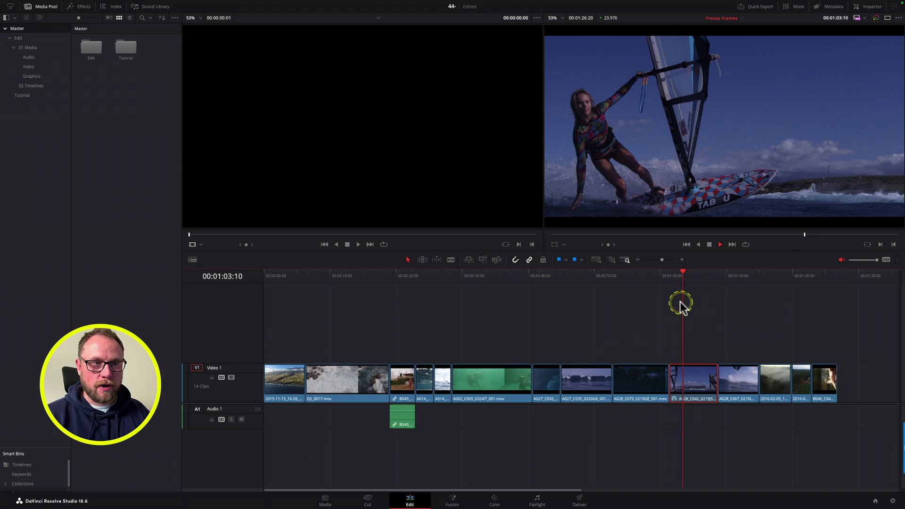
left_click(680, 304)
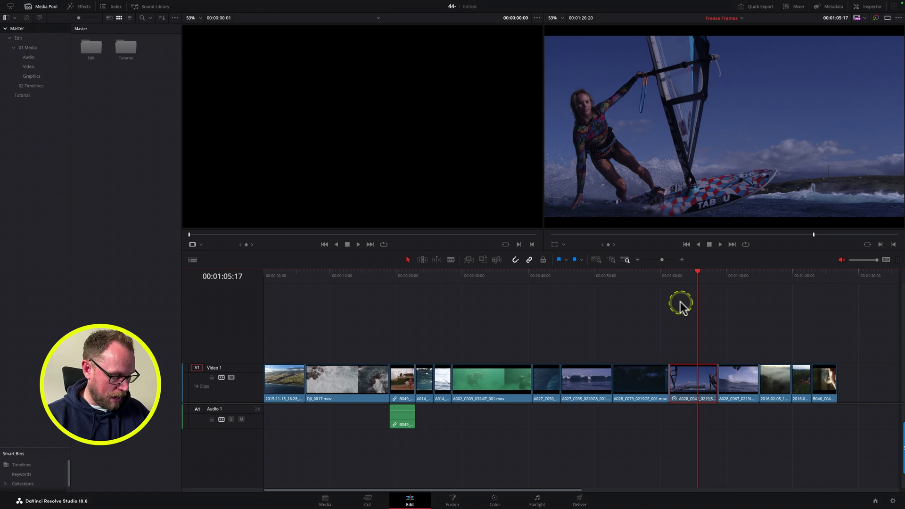
Remove the freeze from the windsurfing clip and park the playhead at 00:01:04:00 again.
key("shift+r")
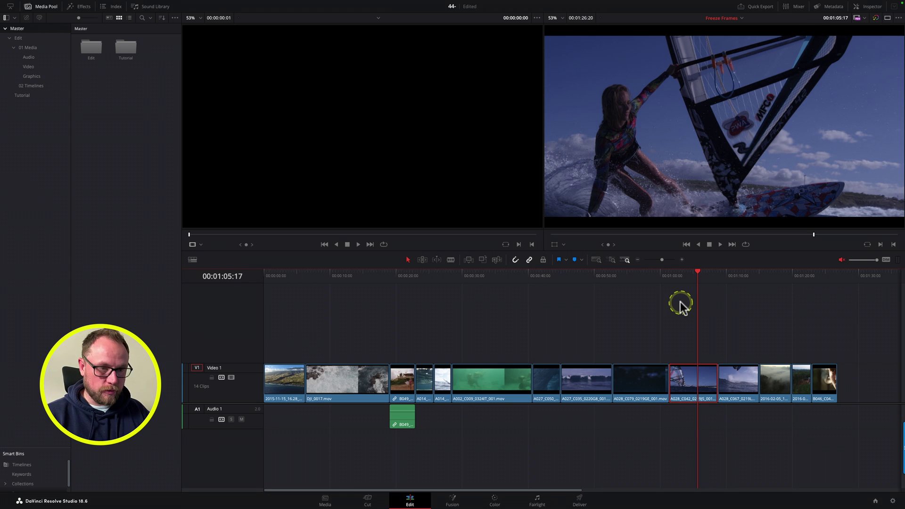
key("/")
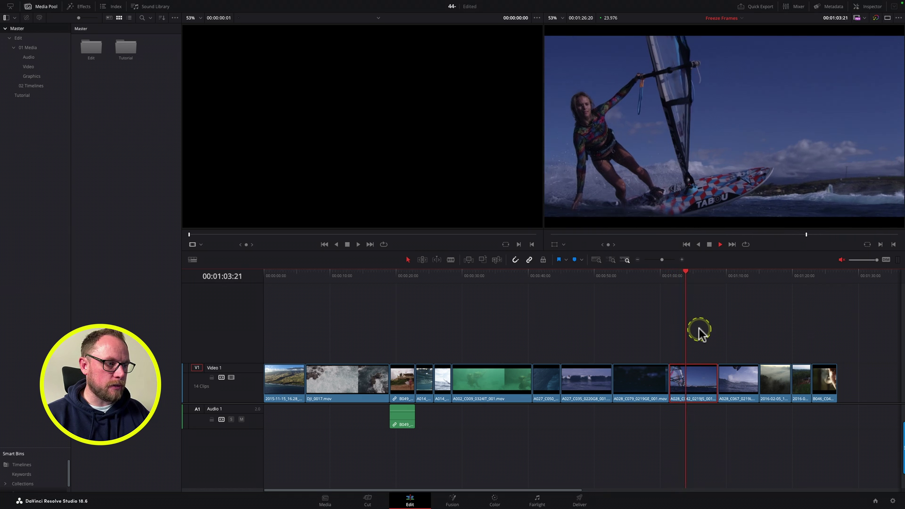
key("space")
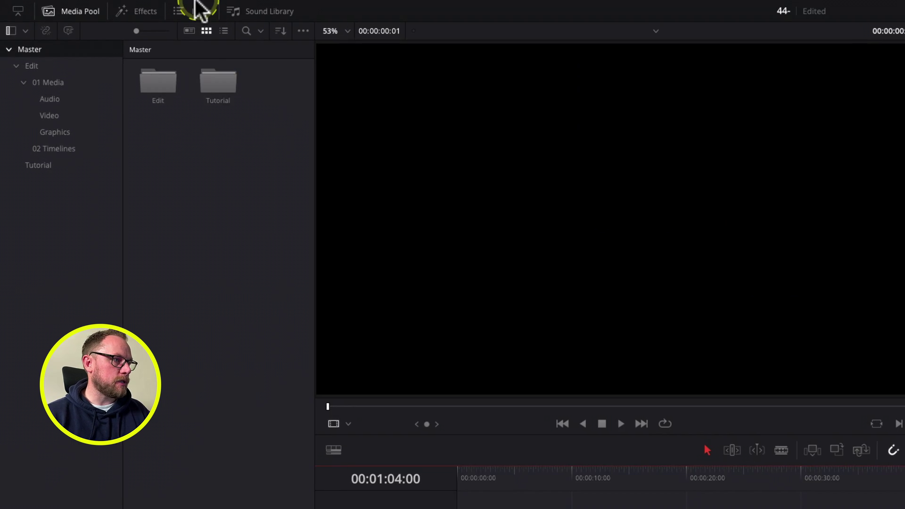
Use Change Clip Speed to apply a freeze frame to the windsurfing clip from 00:01:04:00 onward.
mouse_move(121, 3)
left_click(241, 7)
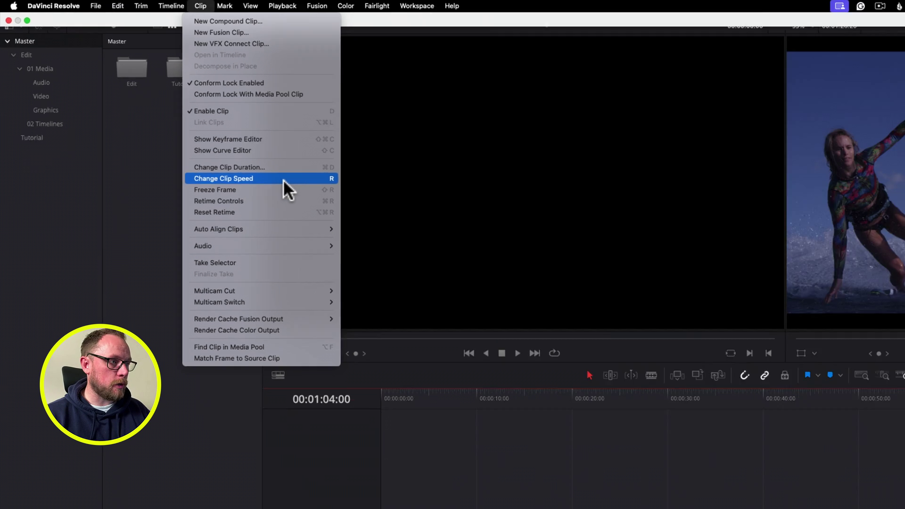
left_click(340, 215)
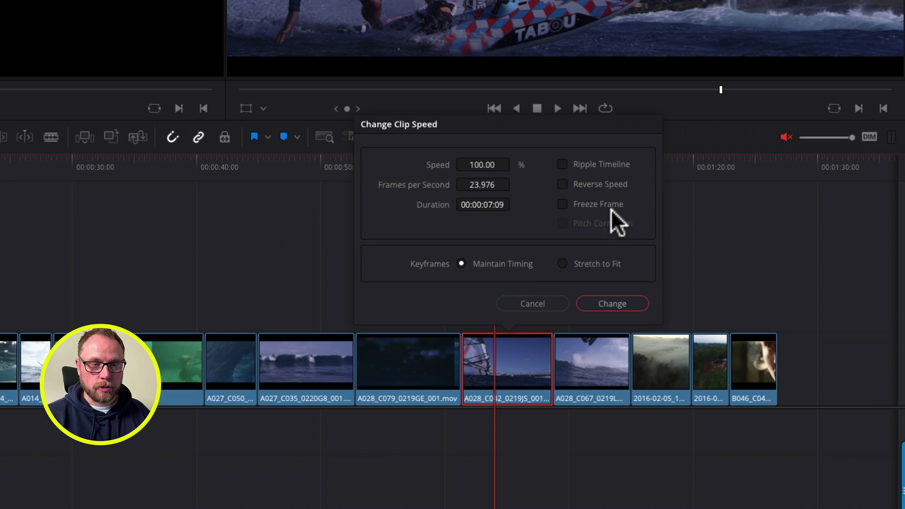
left_click(563, 203)
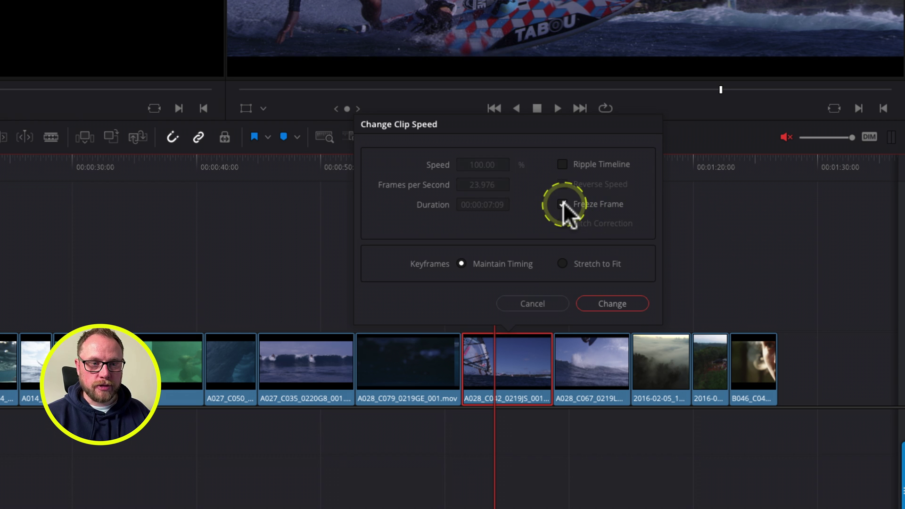
left_click(613, 304)
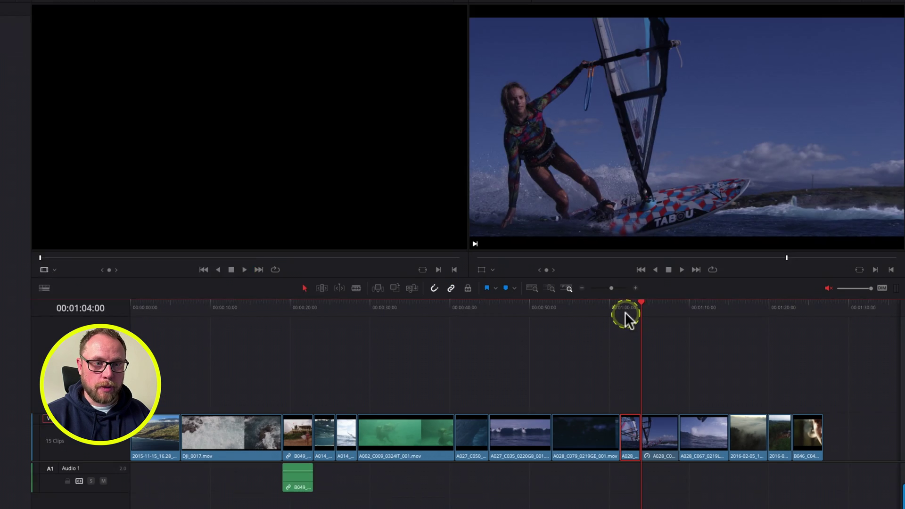
Play the split windsurfing clip from 00:01:01:09 to check the freeze, leaving the playhead at 00:01:06:02 in the frozen part.
left_click(467, 175)
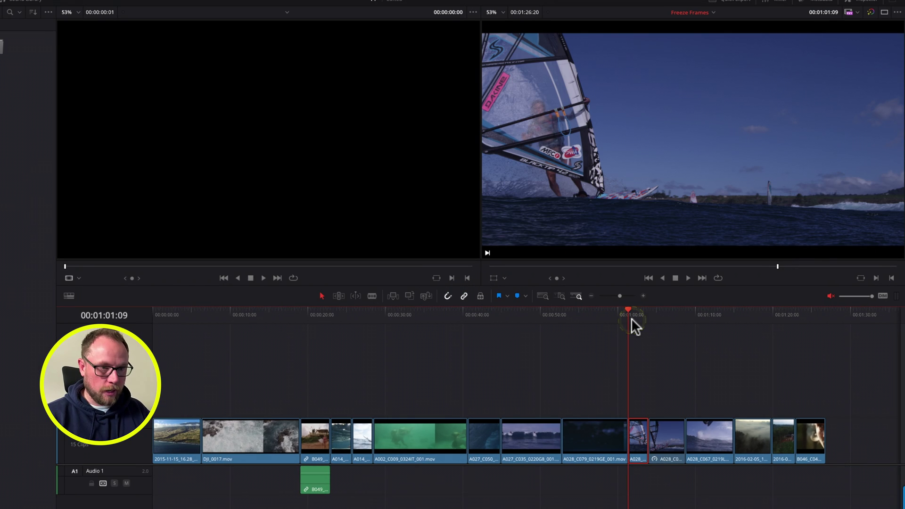
key("space")
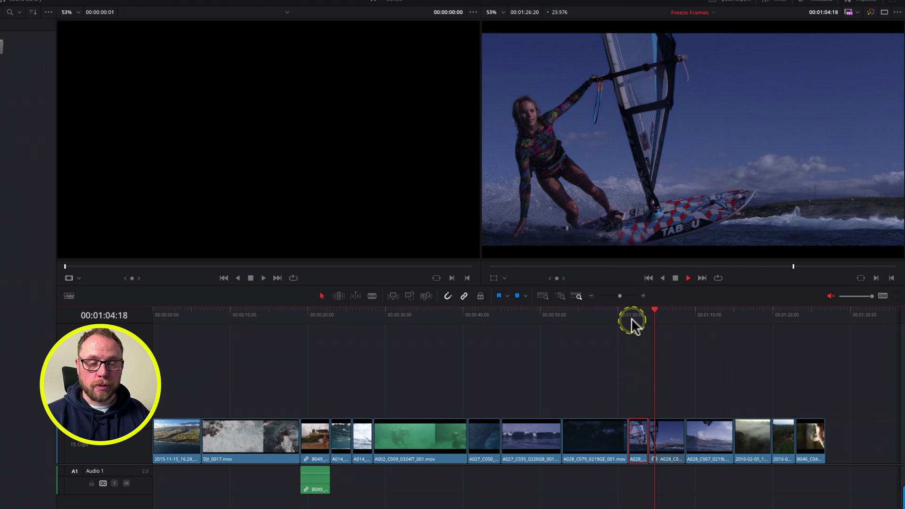
key("space")
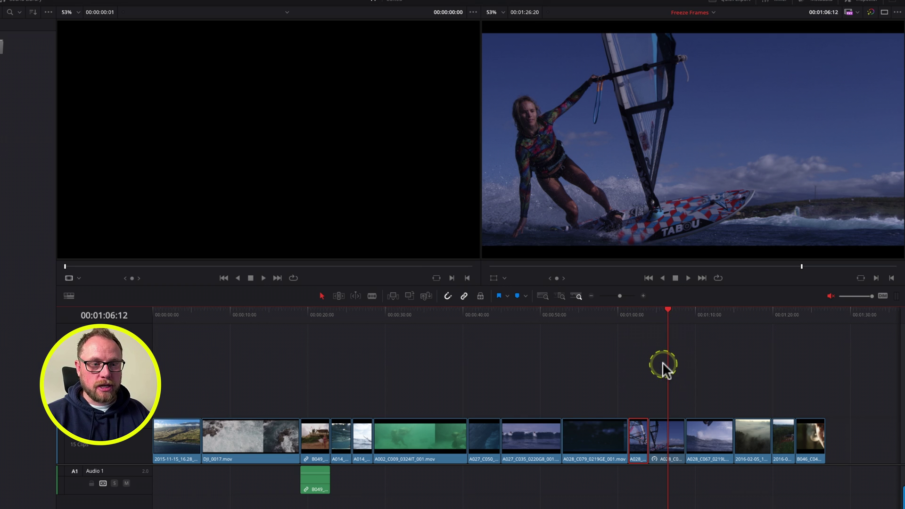
mouse_move(669, 326)
left_mouse_down()
mouse_move(653, 317)
mouse_move(664, 318)
left_mouse_up()
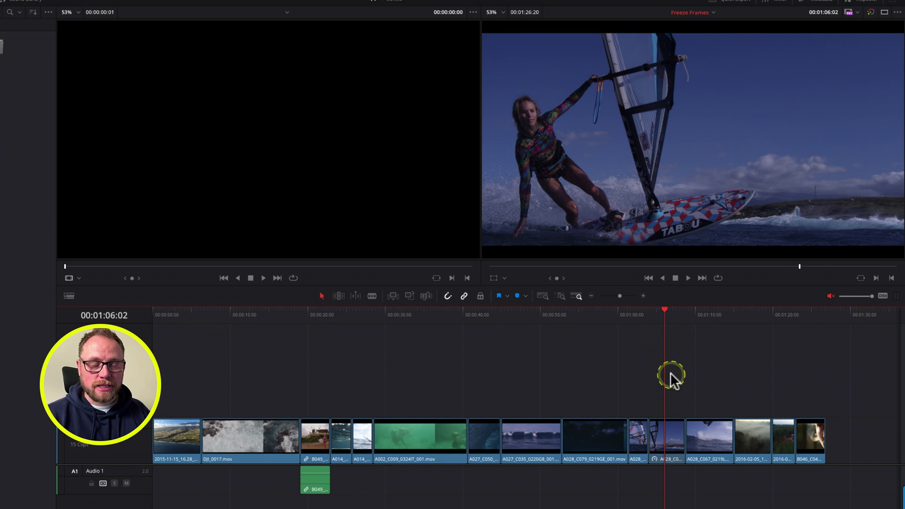
Undo the speed-change freeze and return the playhead to 00:01:04:00.
key("ctrl+z")
left_click_drag(651, 315, 649, 315)
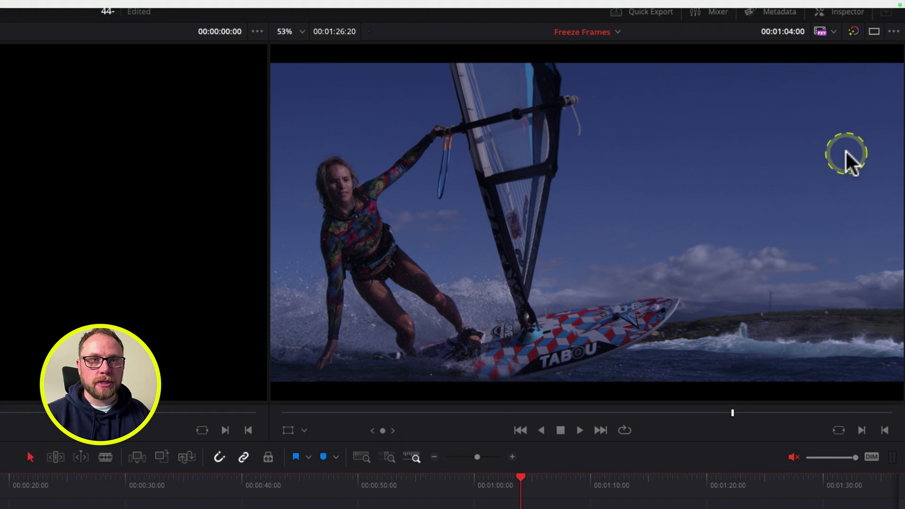
Set the windsurfing clip's Speed Change direction to freeze frame from 00:01:04:00 onward.
left_click(863, 1)
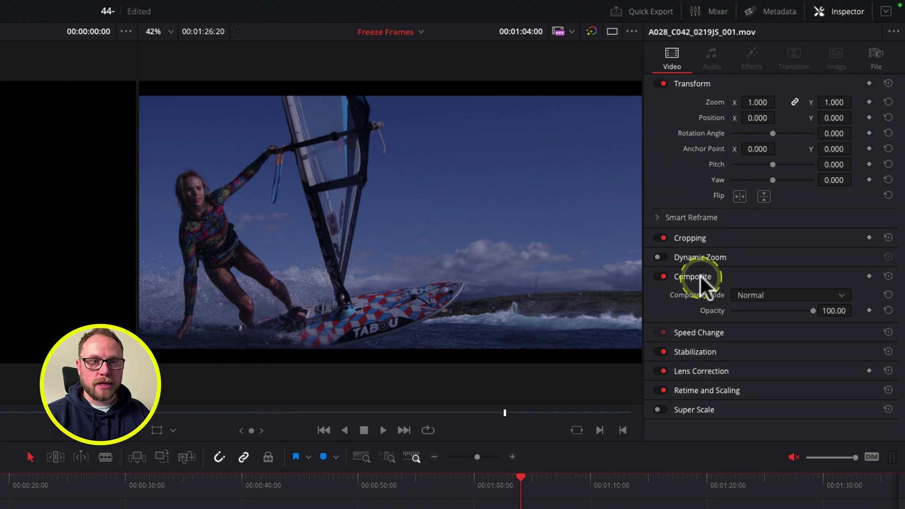
left_click(757, 326)
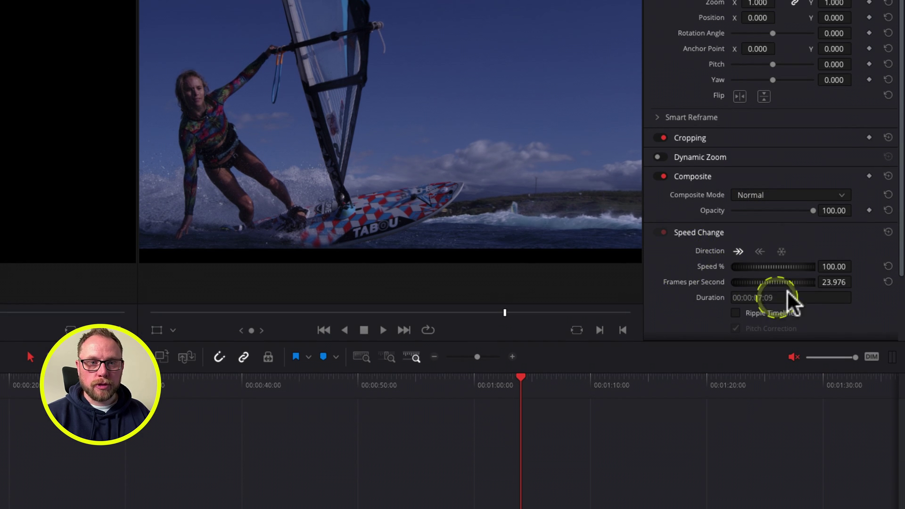
scroll(686, 271, "down", 1)
scroll(682, 273, "down", 3)
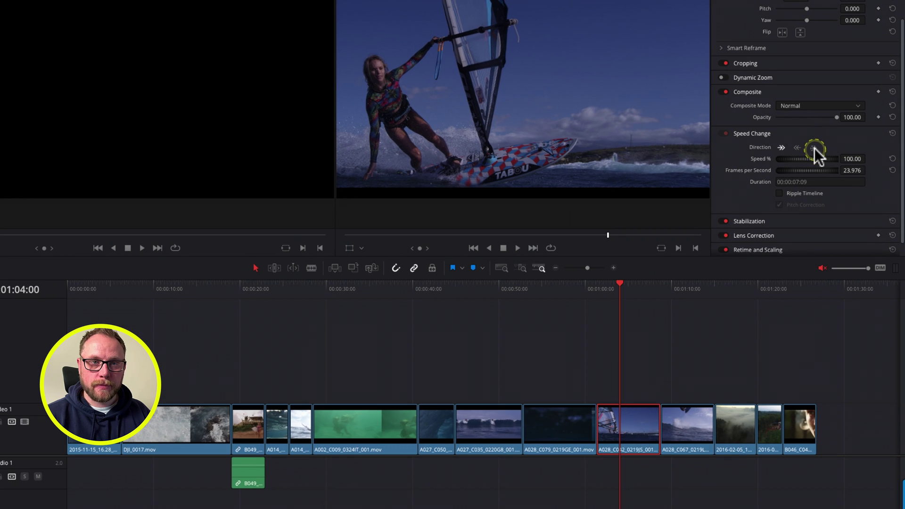
left_click(782, 195)
Play on to 00:01:06:07 and switch off the freeze for the part of the frozen clip after that point.
key("space")
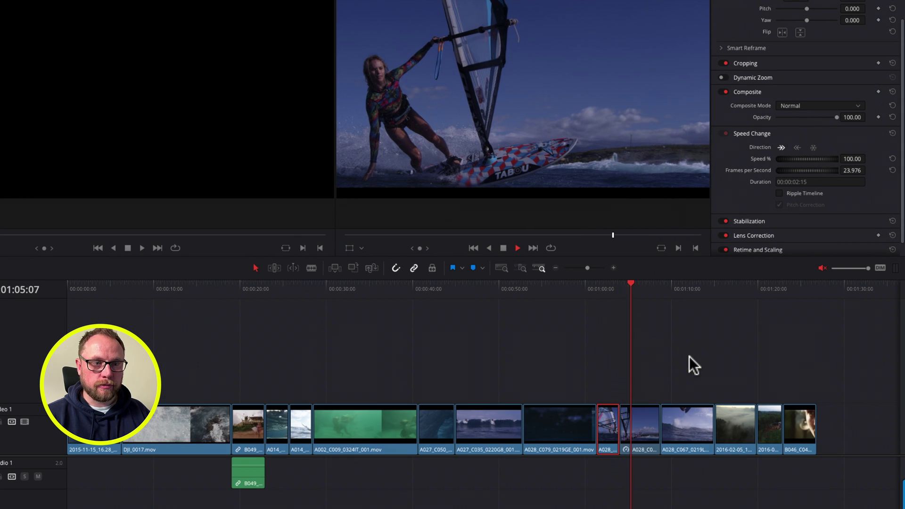
key("space")
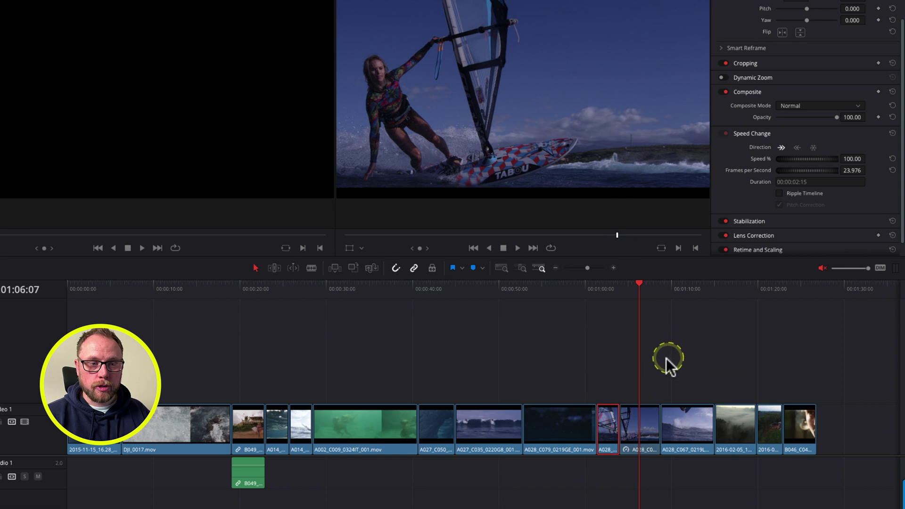
left_click(654, 426)
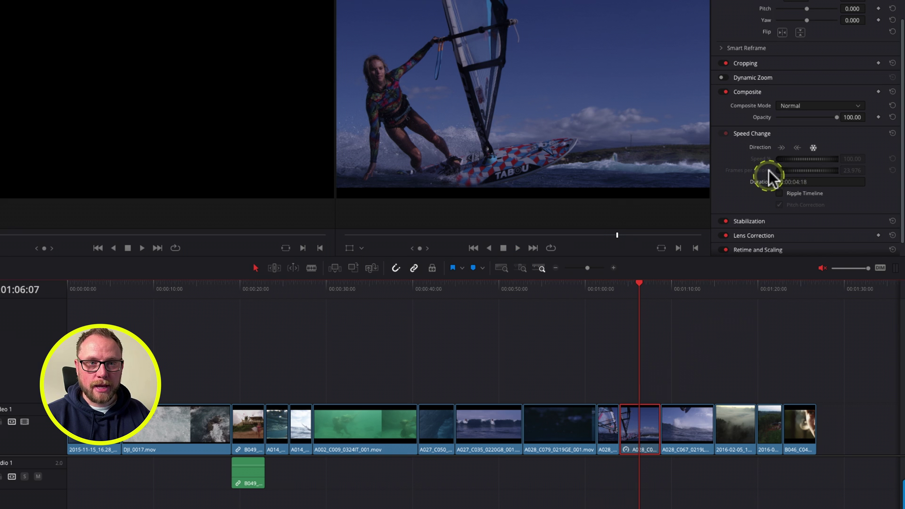
left_click(814, 148)
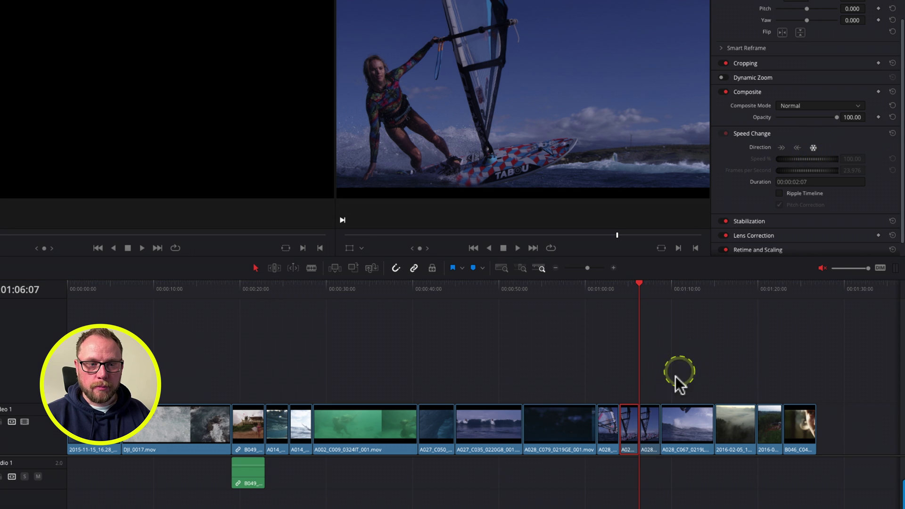
Set the Speed Change direction of the windsurfing clip part after 00:01:06:07 to forward.
left_click(649, 419)
left_click(781, 148)
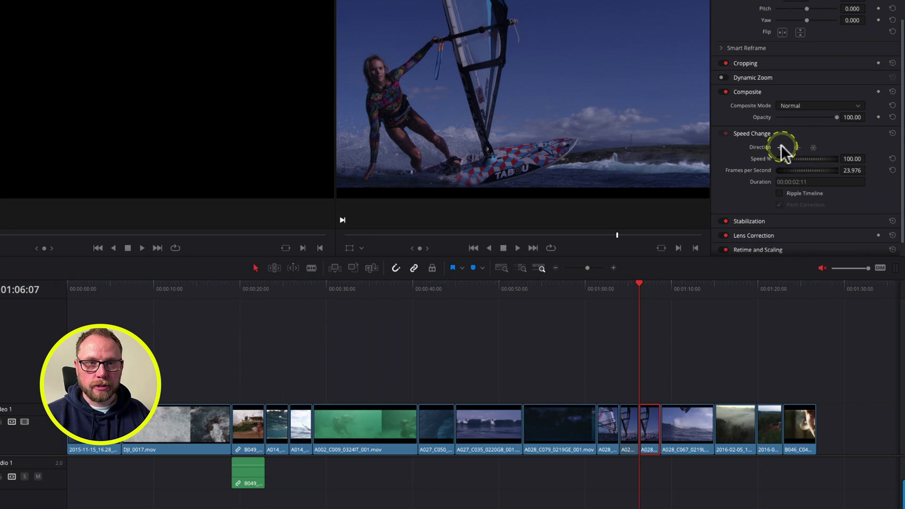
Play the split windsurfing clip from its start at 00:01:01:09 through the freeze to 00:01:07:03 to check that motion resumes.
left_click(631, 304)
key("space")
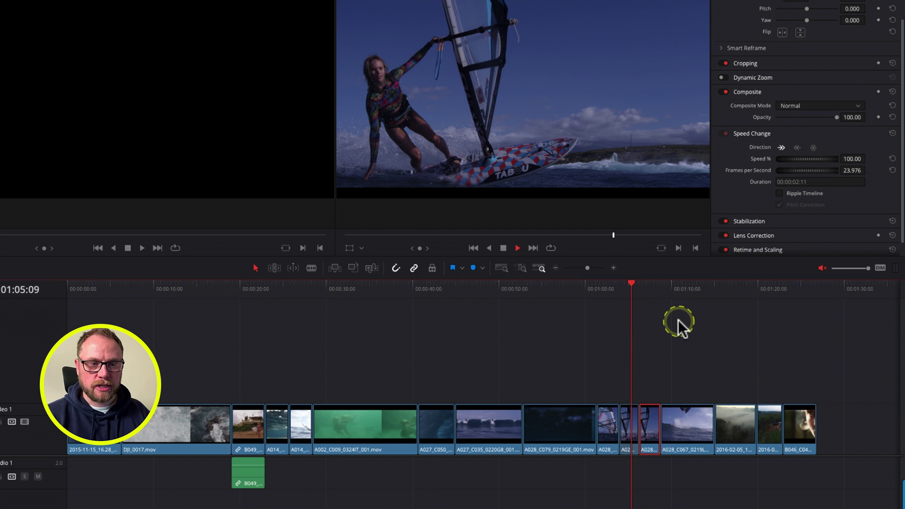
key("Up")
key("Up")
key("Up")
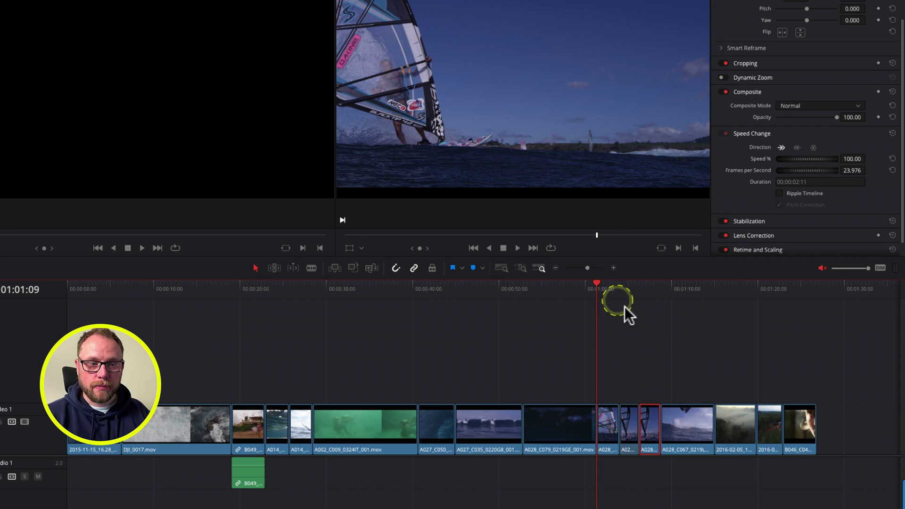
key("space")
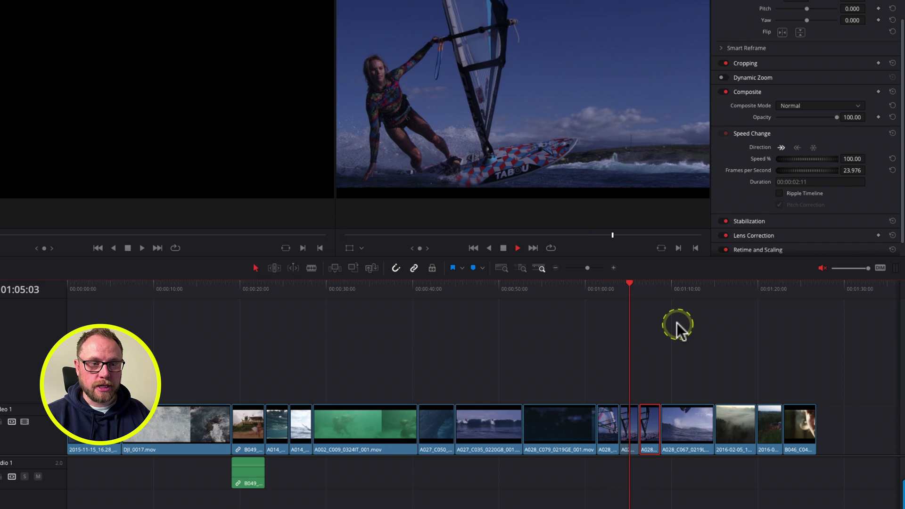
key("space")
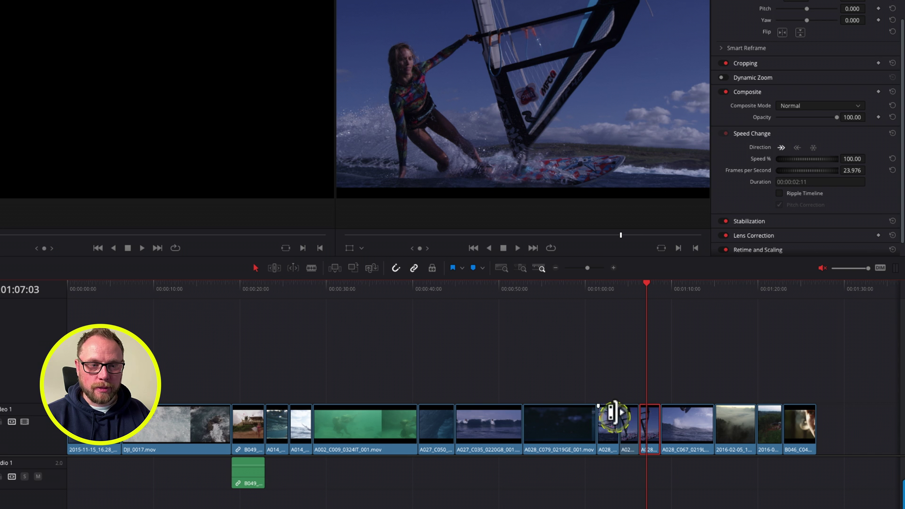
Inspect the three clip parts up close, moving the playhead from 00:01:06:07 into the frozen middle part at 00:01:05:06.
left_click(640, 290)
scroll(646, 384, "up", 3)
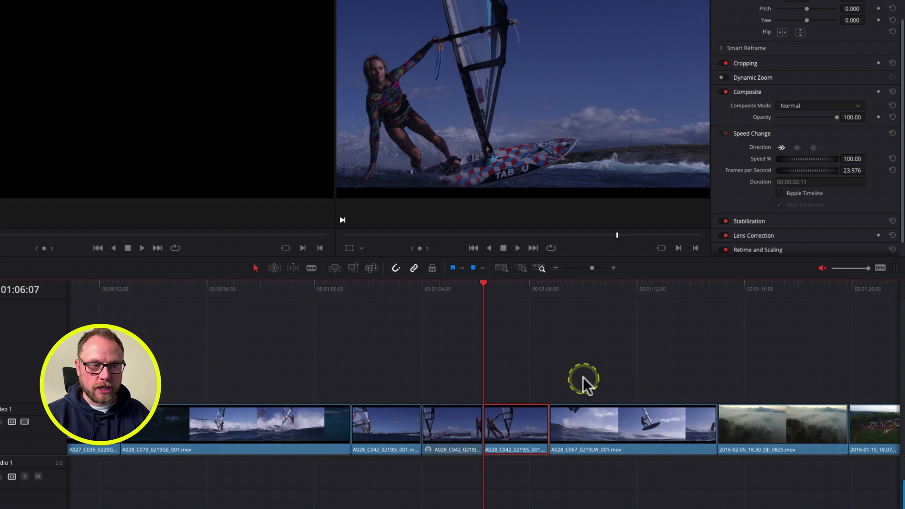
scroll(584, 377, "up", 1)
left_click_drag(310, 294, 438, 326)
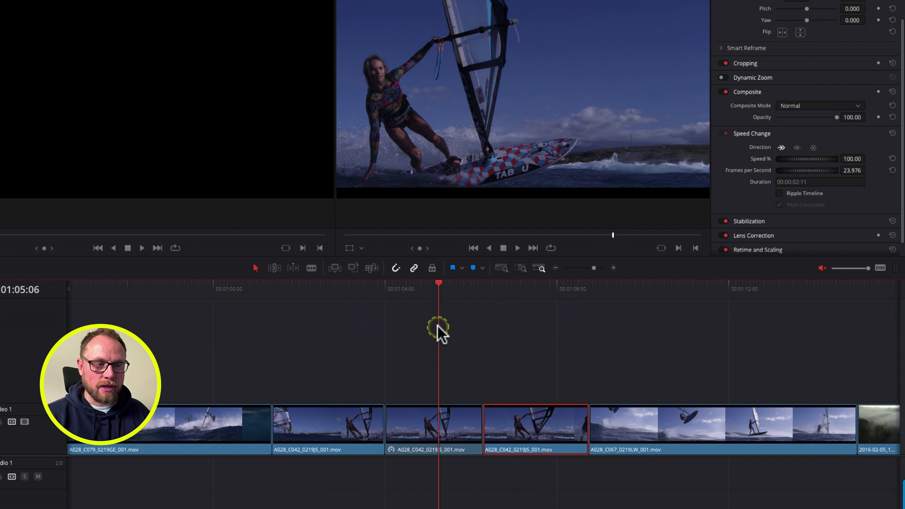
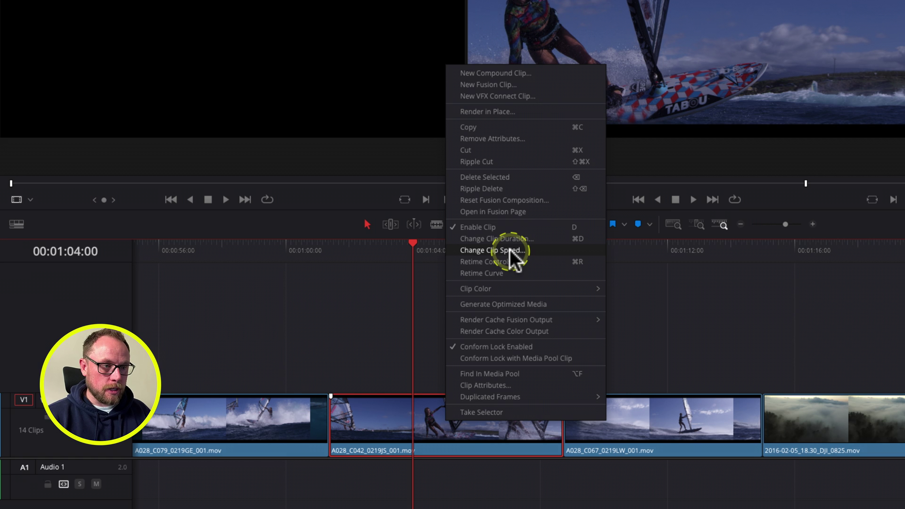
Show the Retime Controls on the unsplit windsurfing clip and add a Freeze Frame at 00:01:04:00.
left_click(500, 263)
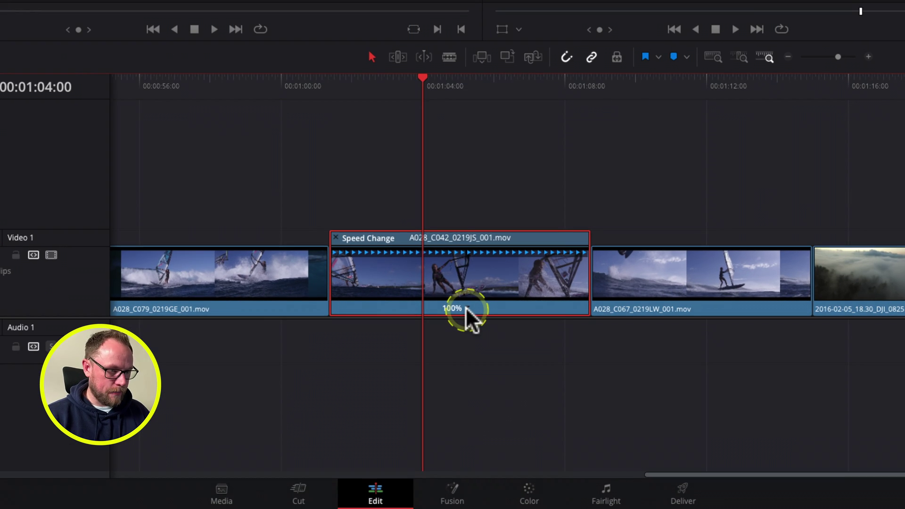
left_click(466, 308)
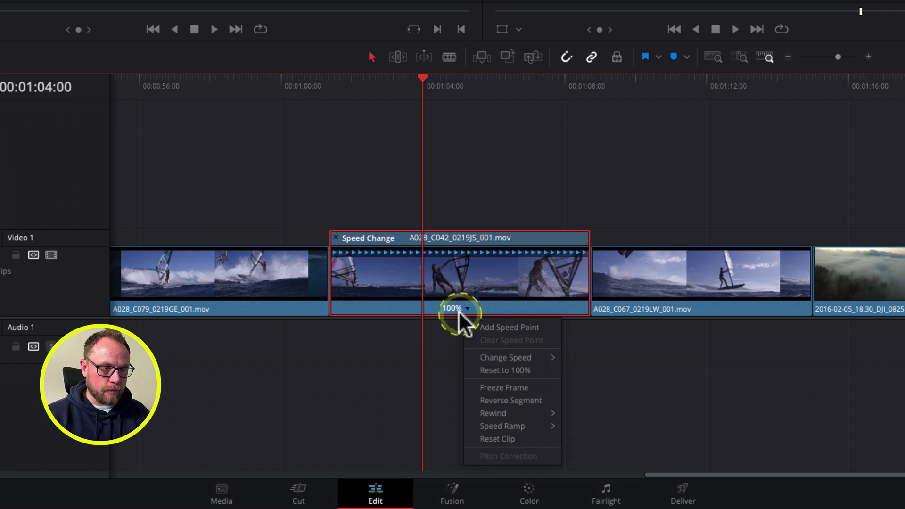
left_click(513, 385)
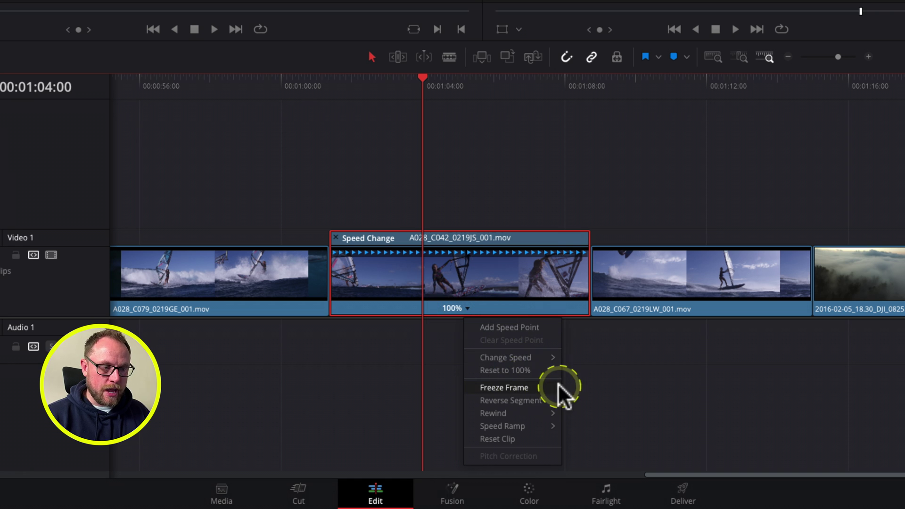
left_click(521, 388)
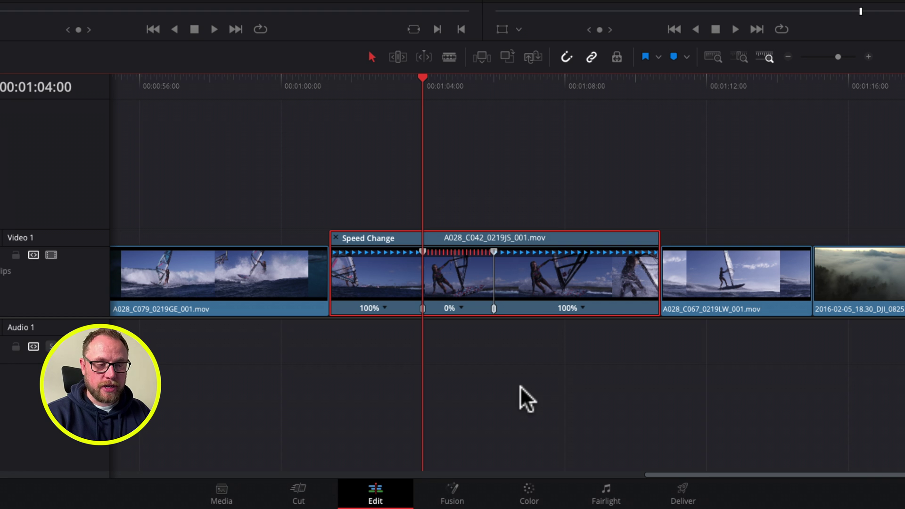
left_click(464, 283)
left_click(441, 252)
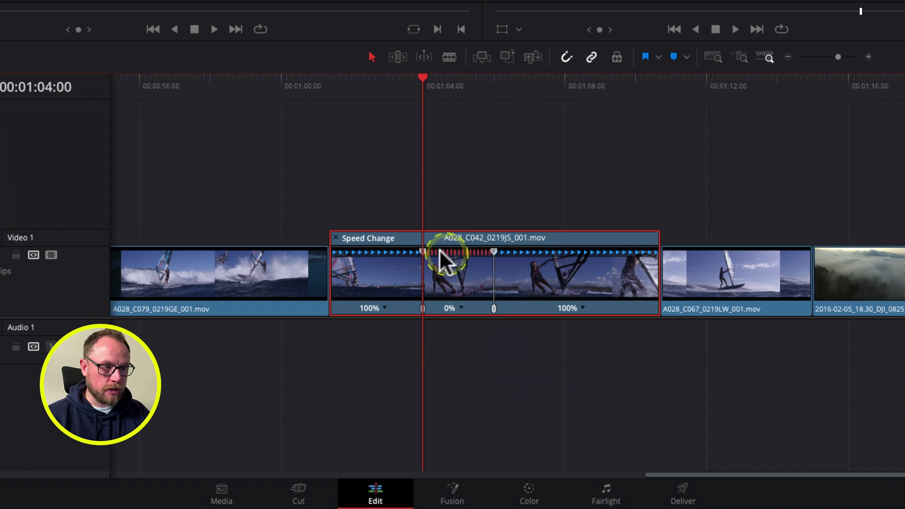
left_click(468, 256)
left_click(388, 260)
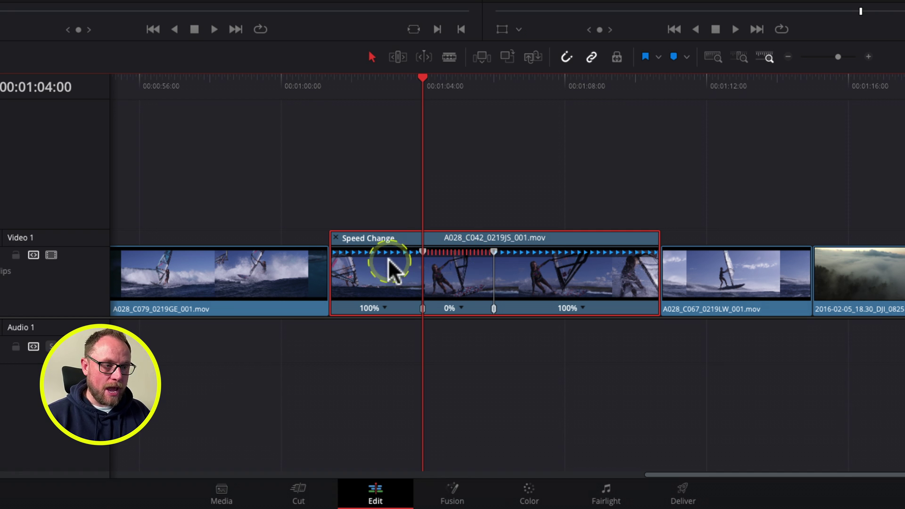
left_click(388, 255)
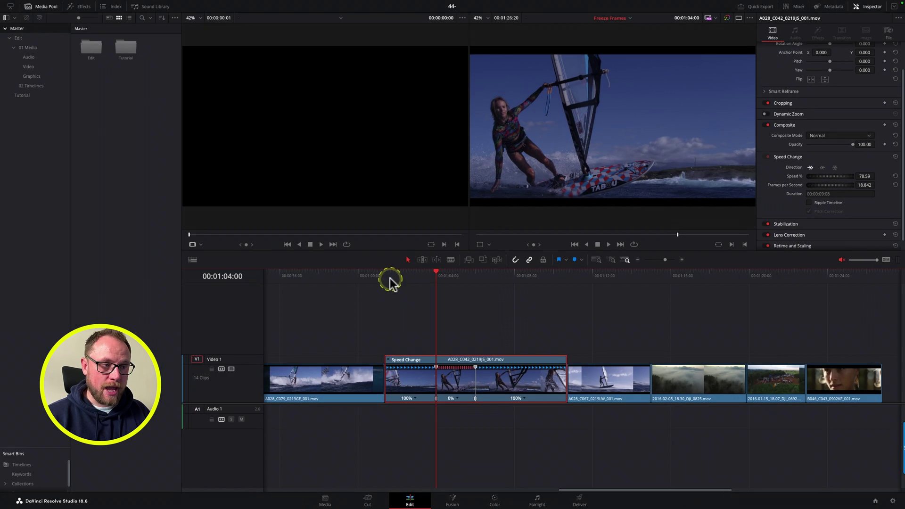
Play the retimed windsurfing clip from its start past the freeze to about 00:01:07:16 to check the result.
left_click(389, 278)
key("space")
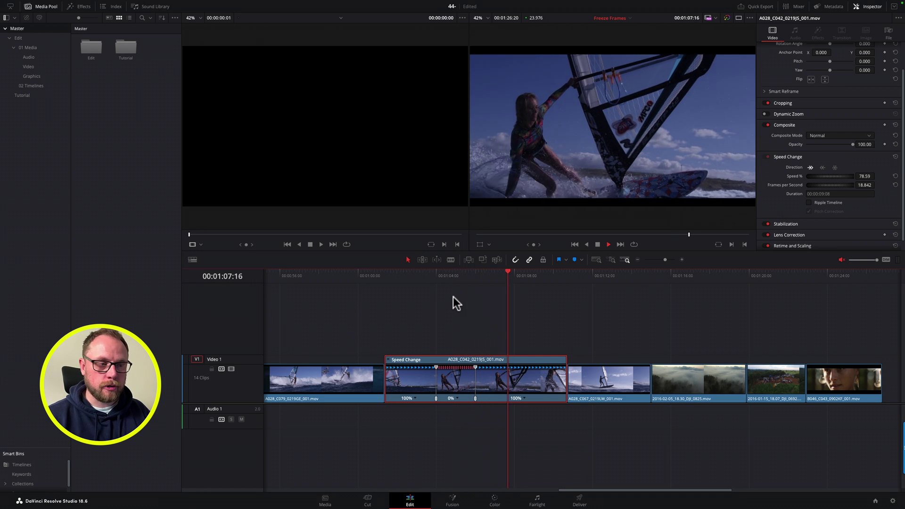
key("space")
Try extending the freeze in normal selection mode by moving its end speed point to about 00:01:10:00, and undo both attempts.
left_click(442, 277)
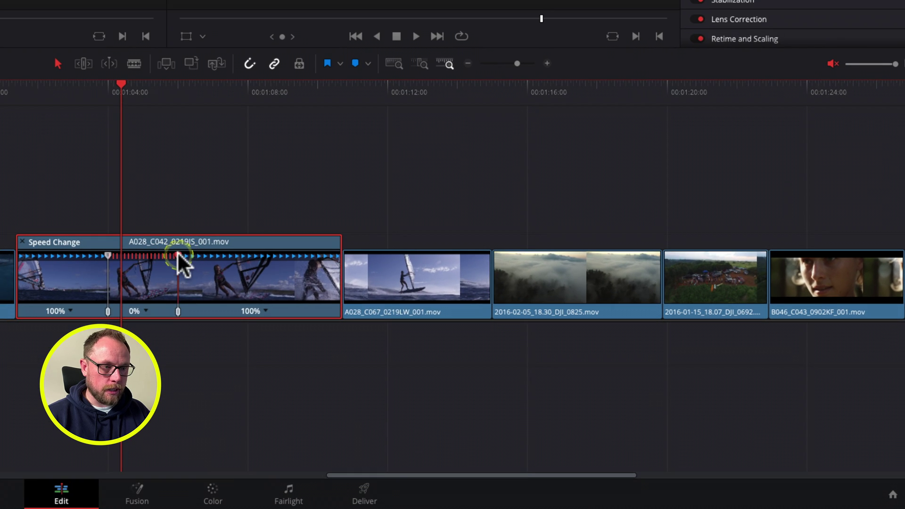
left_click_drag(476, 368, 478, 368)
left_click_drag(183, 255, 330, 255)
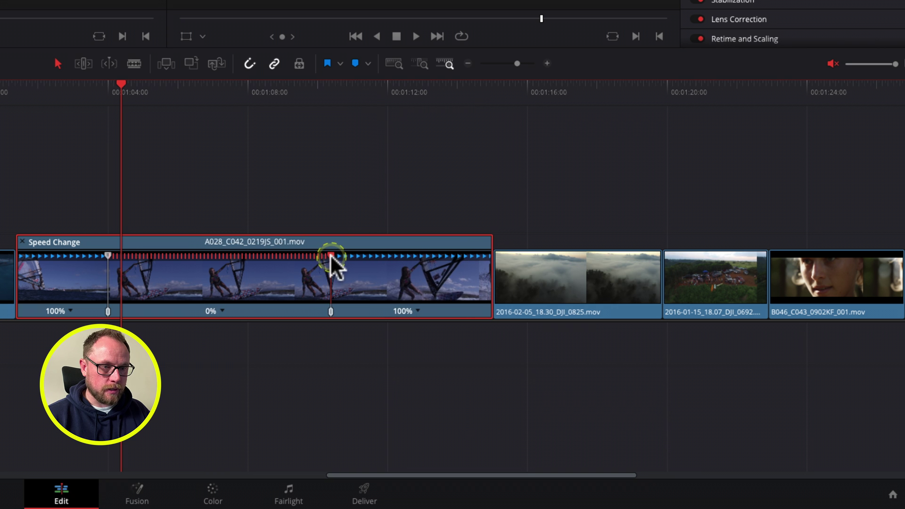
key("space")
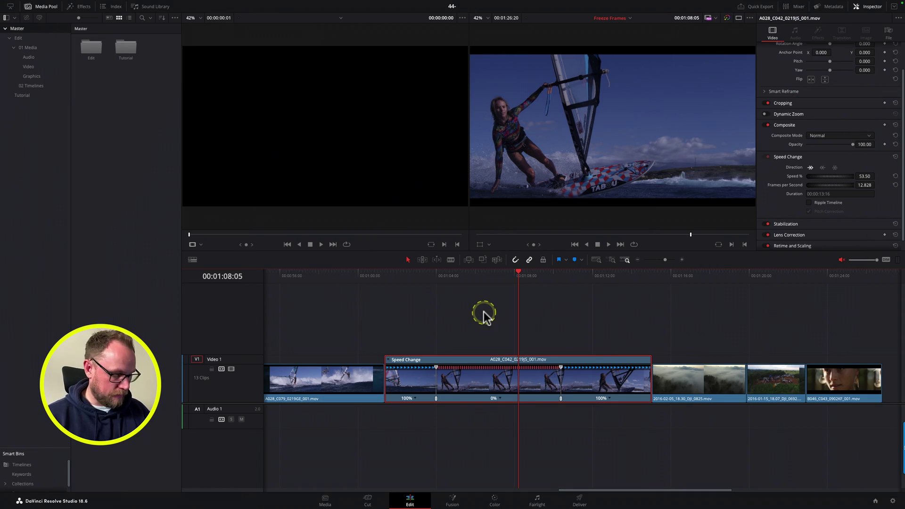
key("ctrl+z")
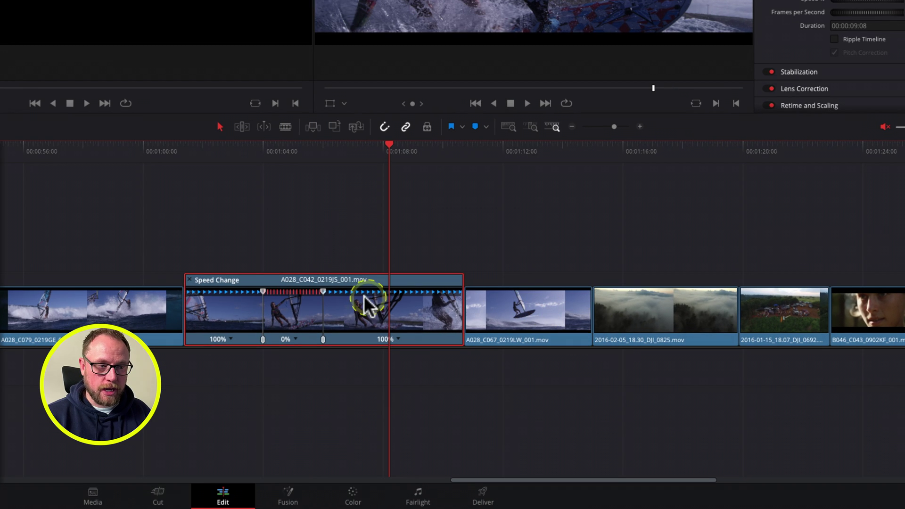
left_click_drag(324, 291, 437, 293)
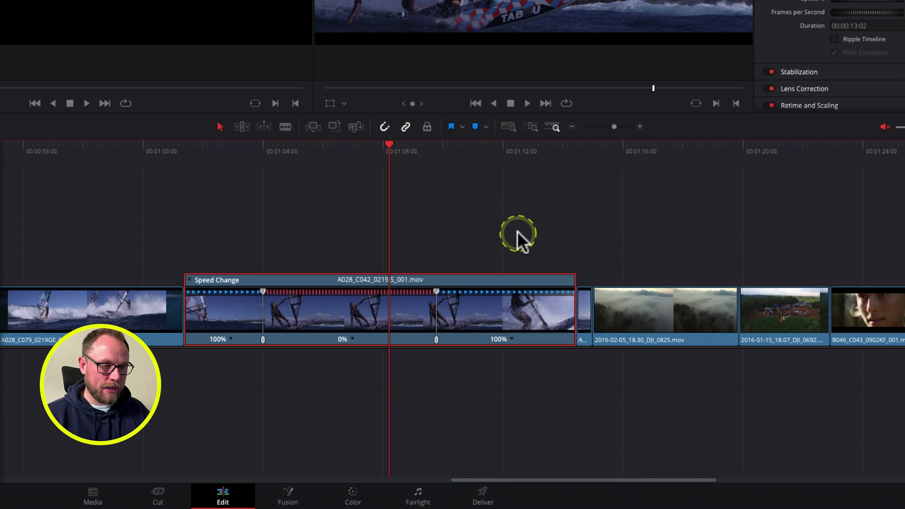
key("ctrl+z")
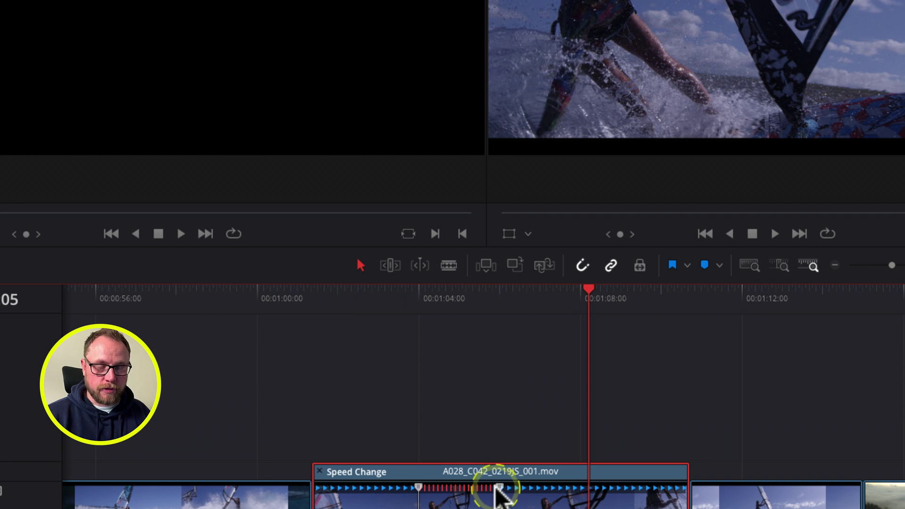
In Trim Edit mode, extend the freeze by moving its end speed point to about 00:01:11:11, making the clip 00:00:14:18 long.
left_click(390, 265)
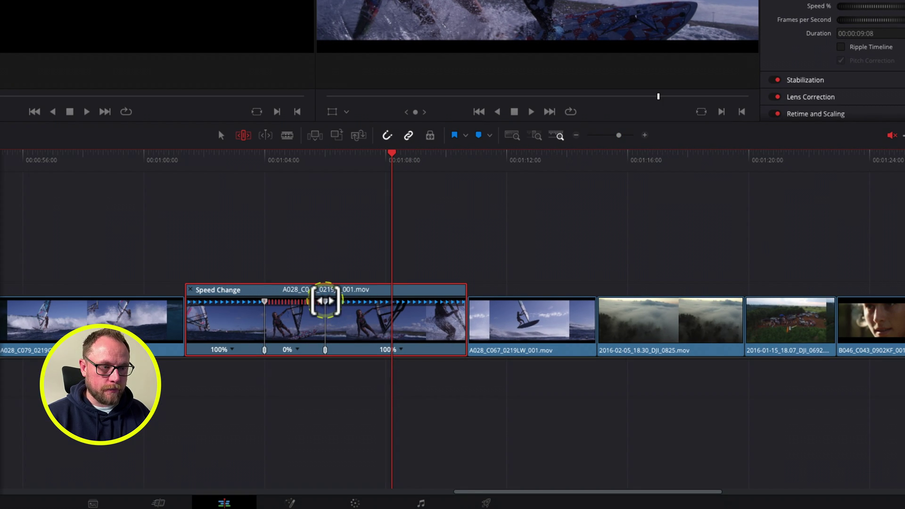
left_click_drag(326, 301, 491, 297)
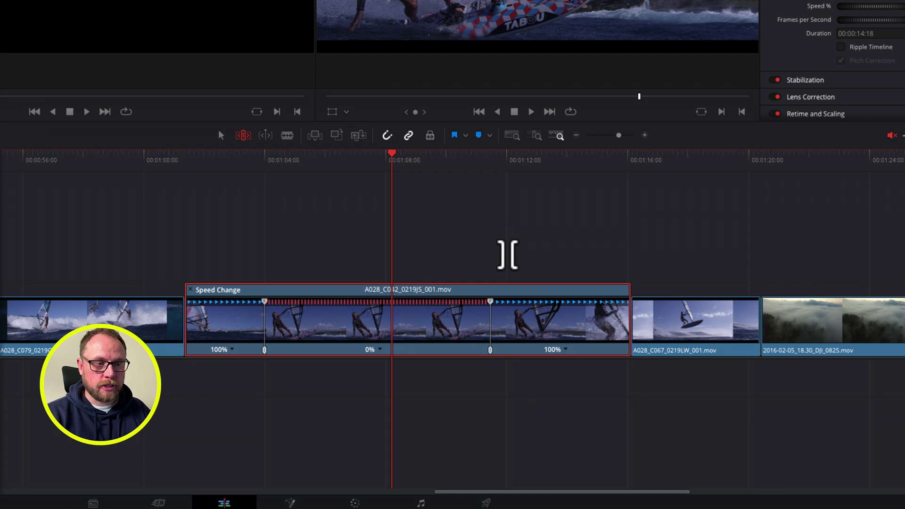
left_click(438, 244)
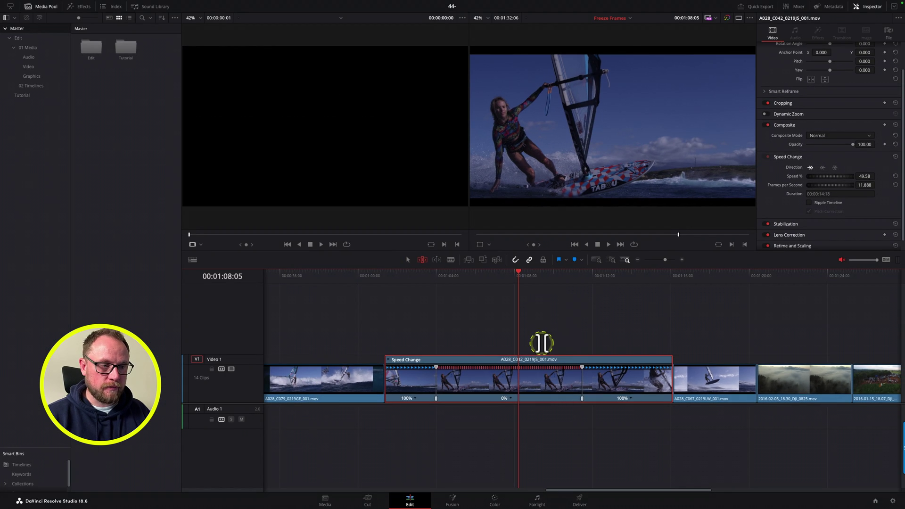
Play the windsurfing clip from 00:01:01:09 through the extended freeze and stop at 00:01:11:22.
left_click(389, 276)
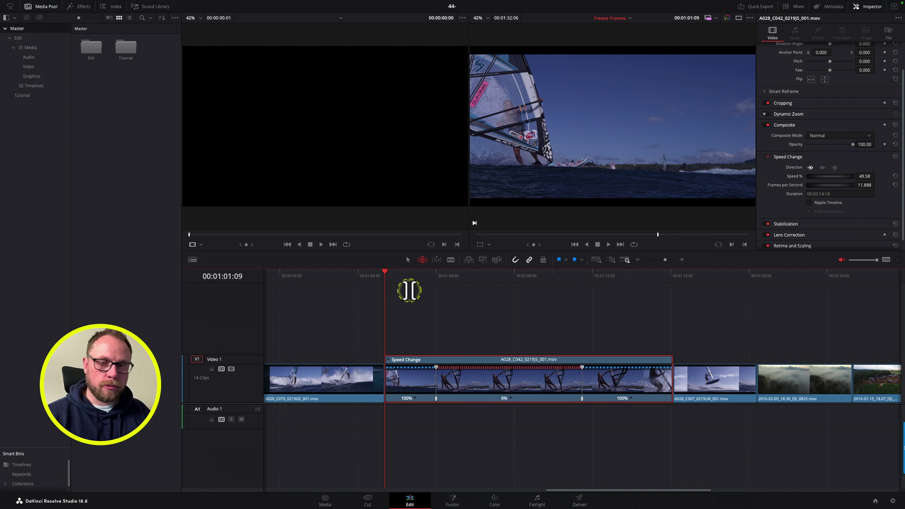
key("space")
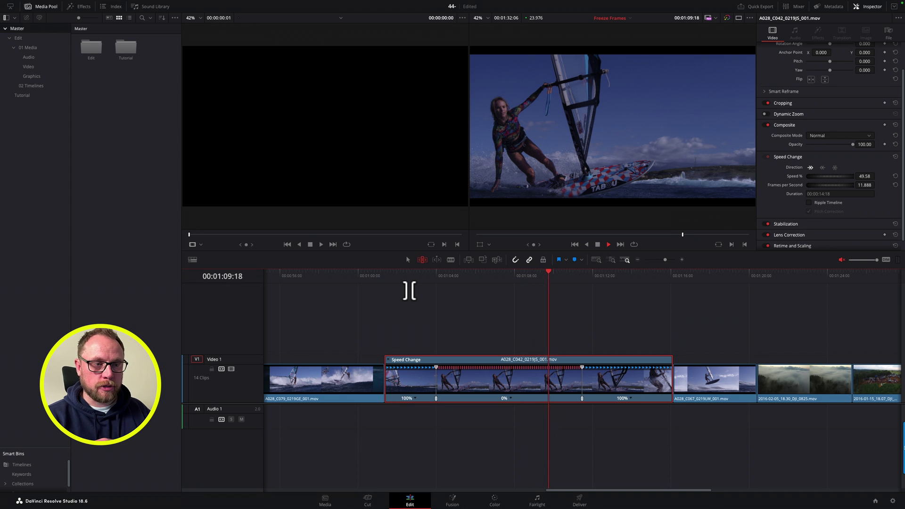
left_click(409, 291)
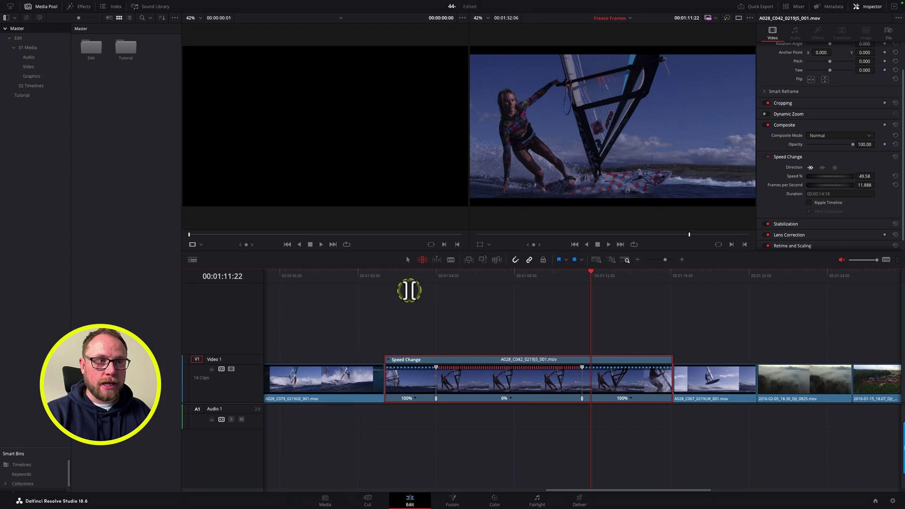
Place the playhead at 00:01:03:20 and display the Retime Curve of the windsurfing clip.
left_click(433, 278)
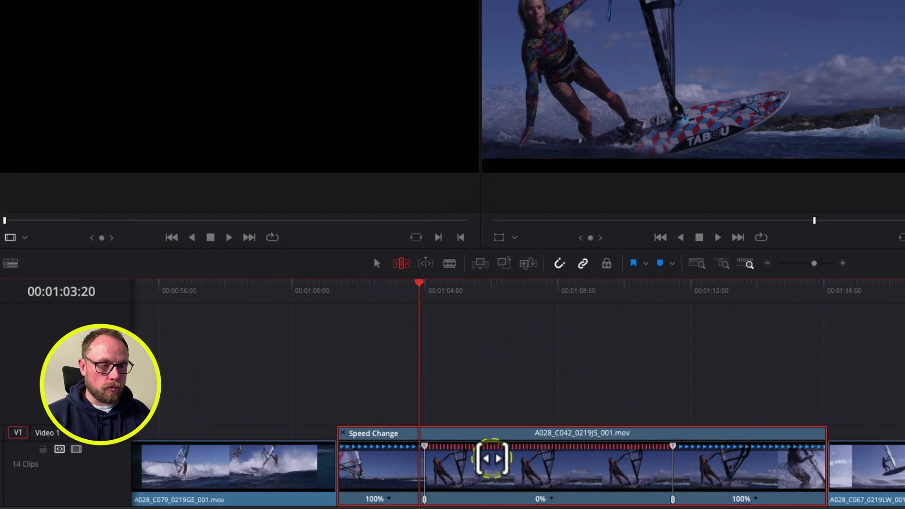
right_click(475, 376)
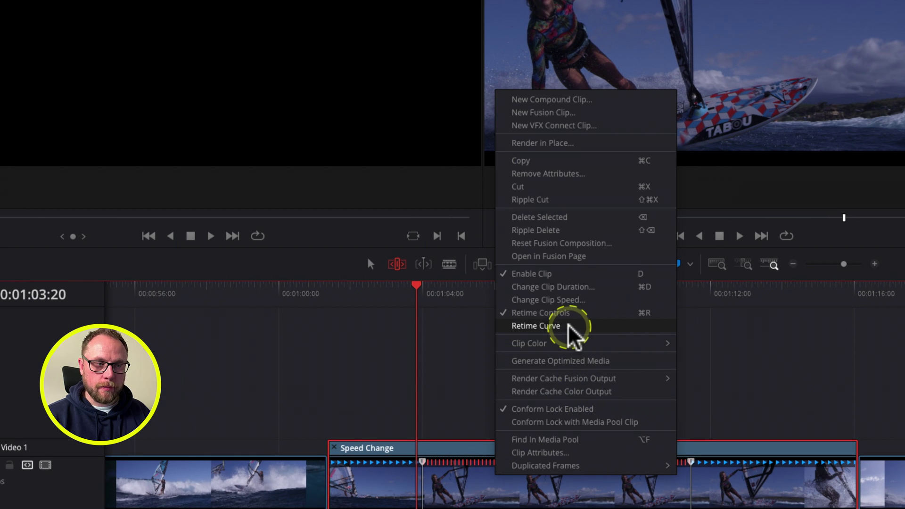
left_click(569, 329)
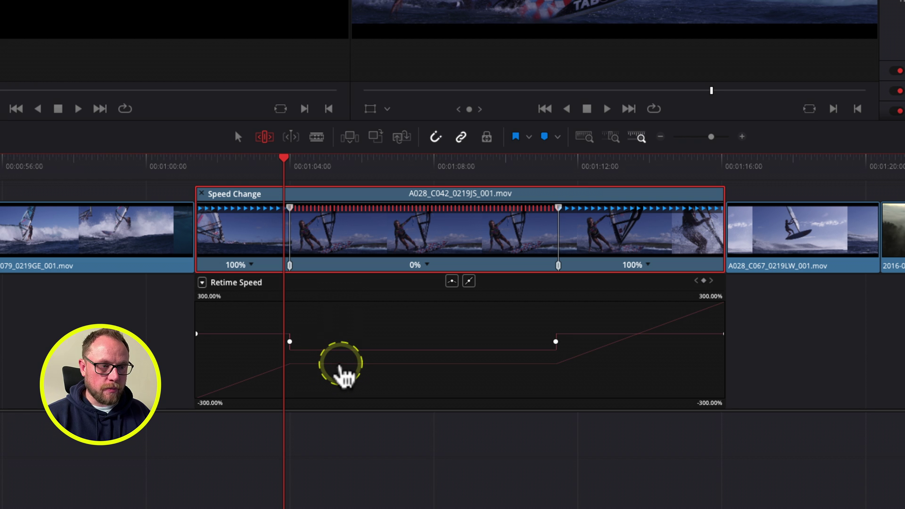
Hide the Retime Frame curve so only Retime Speed is displayed, and play on to about 00:01:05:00 in the frozen part.
left_click(202, 282)
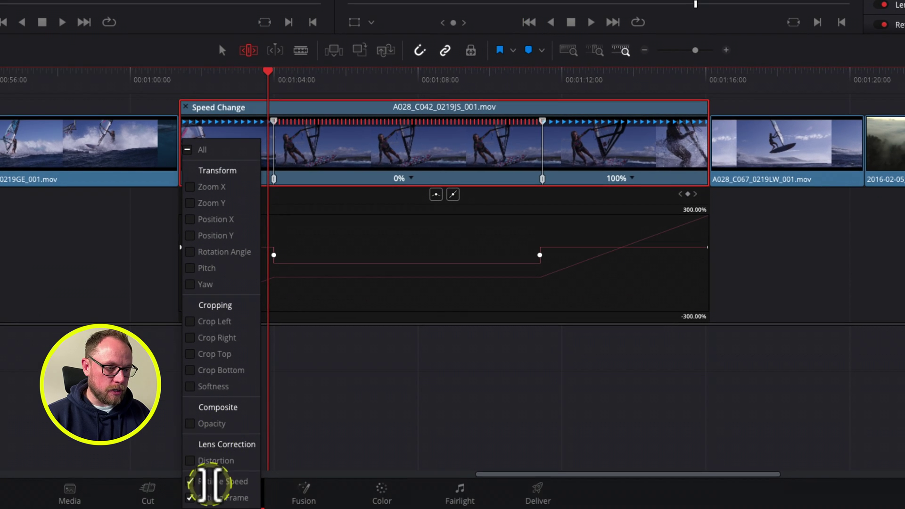
left_click(190, 496)
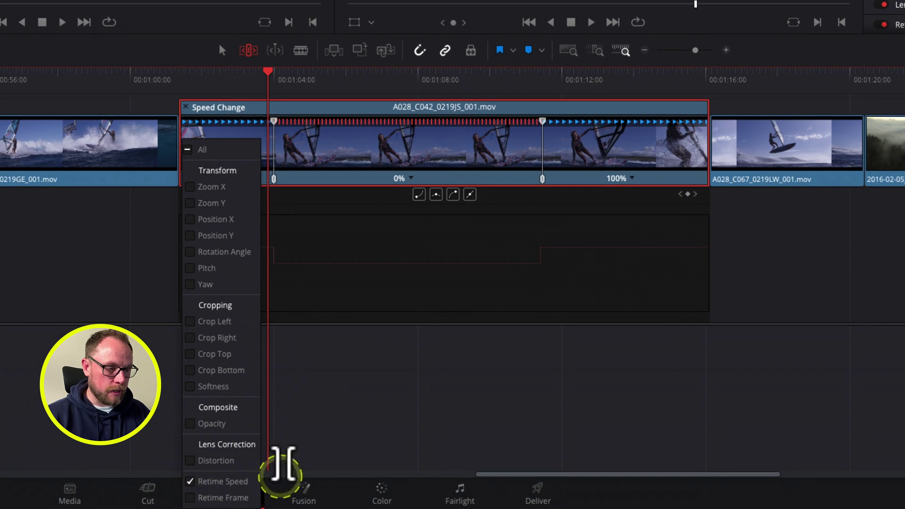
left_click(238, 490)
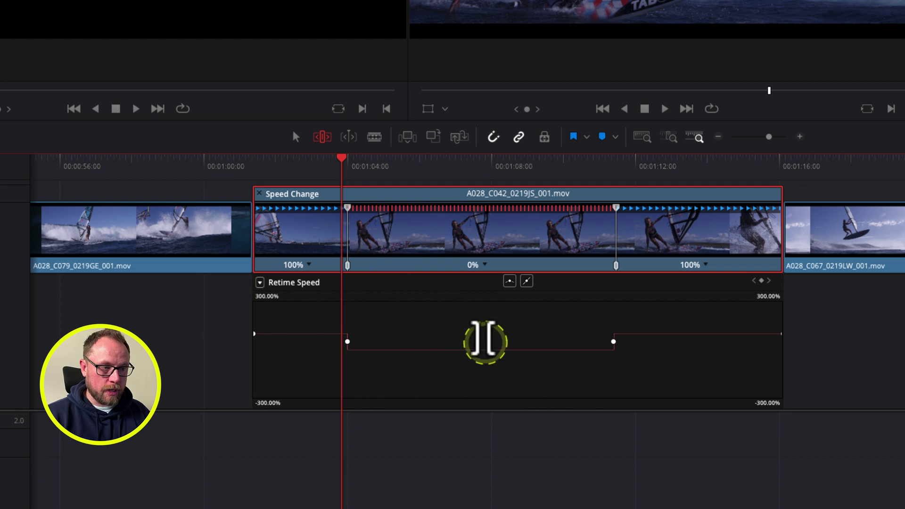
key("space")
key("space")
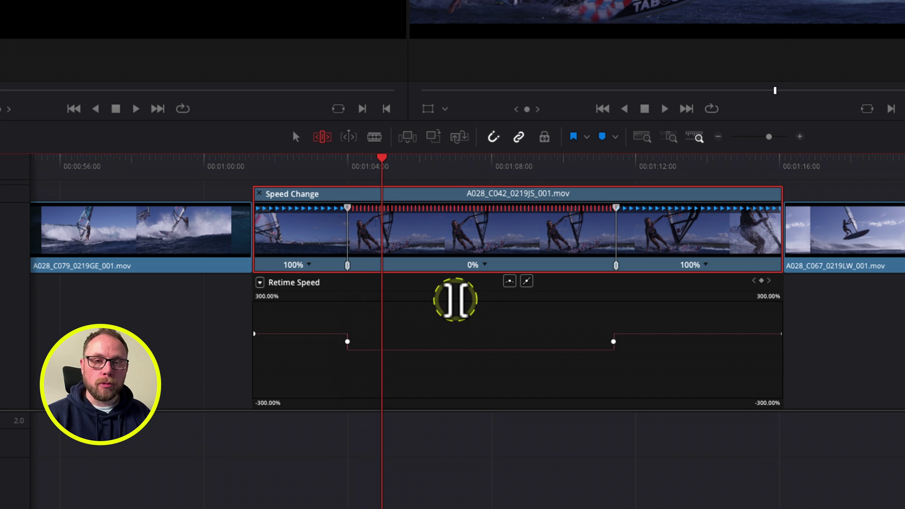
Smooth the Retime Speed curve at the keyframes where the freeze starts and ends.
left_click(348, 342)
left_click(526, 282)
left_click(510, 282)
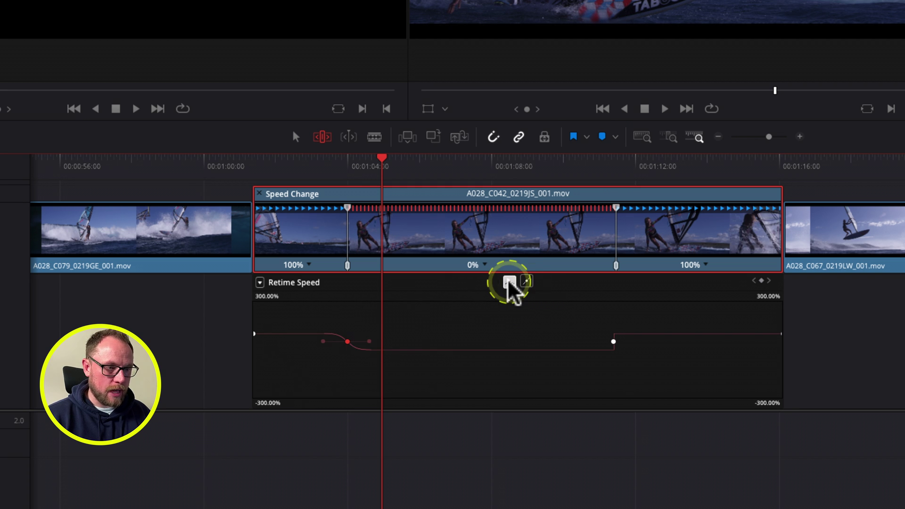
left_click(613, 341)
left_click(510, 282)
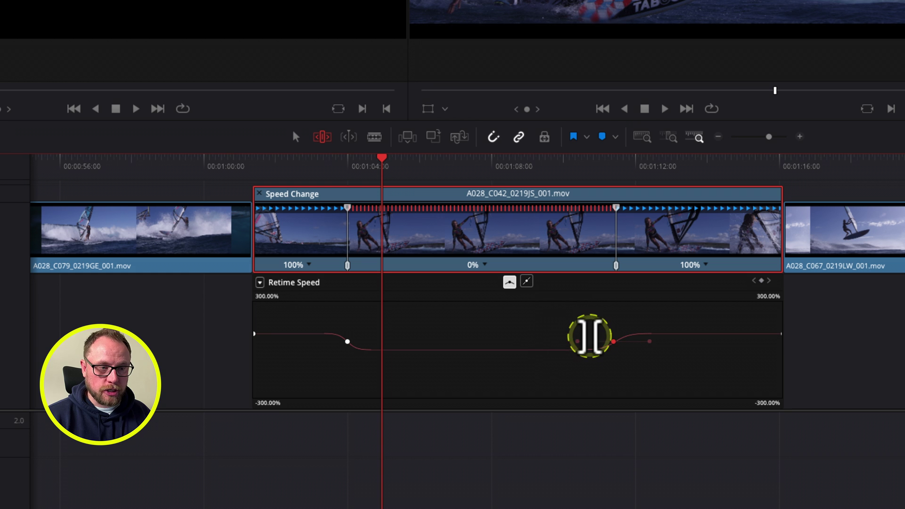
Lengthen the Bézier handles of both Retime Speed keyframes so the clip eases more gradually into and out of the freeze.
left_click_drag(576, 340, 523, 342)
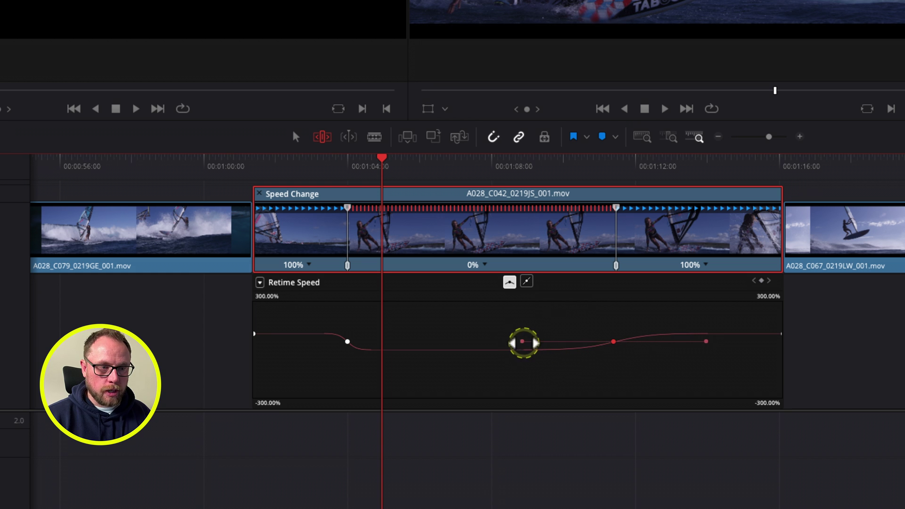
left_click(349, 341)
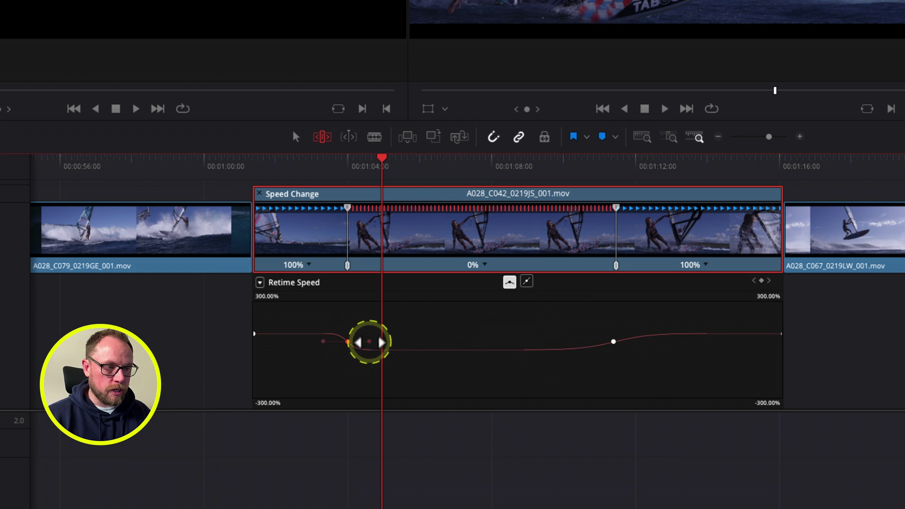
left_click_drag(359, 342, 424, 343)
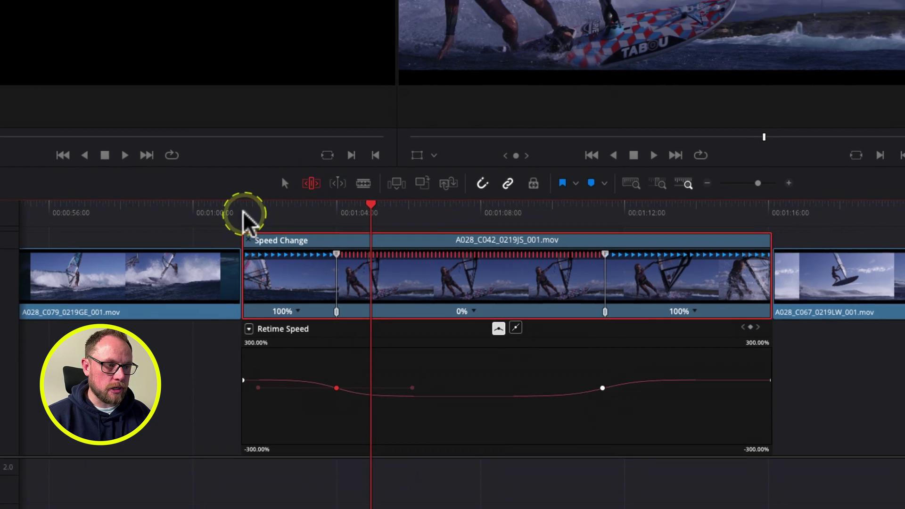
Play the eased windsurfing clip from its start through the freeze, and replay the slowdown up to 00:01:05:07.
left_click(252, 163)
key("space")
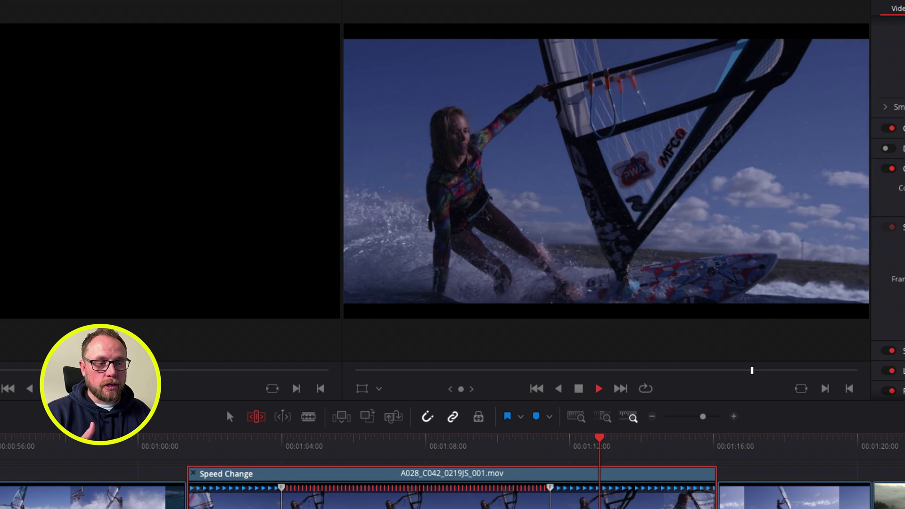
key("space")
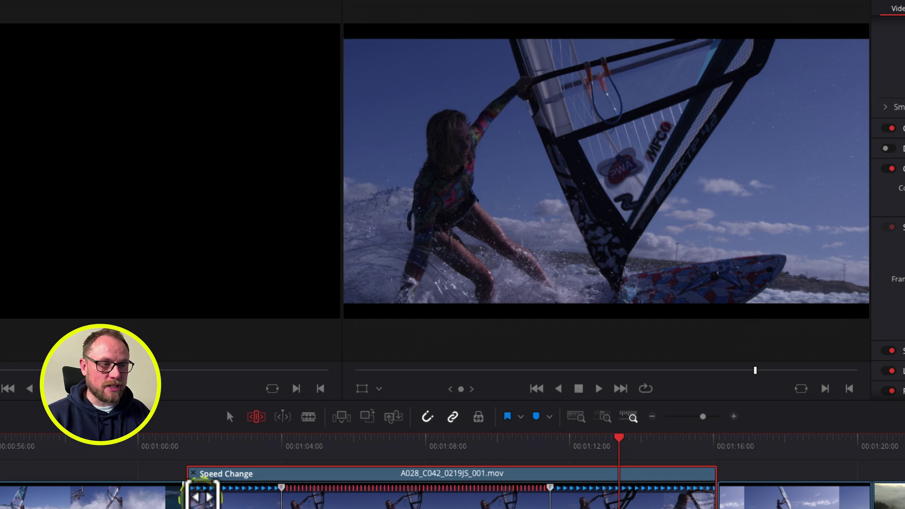
left_click(242, 453)
key("space")
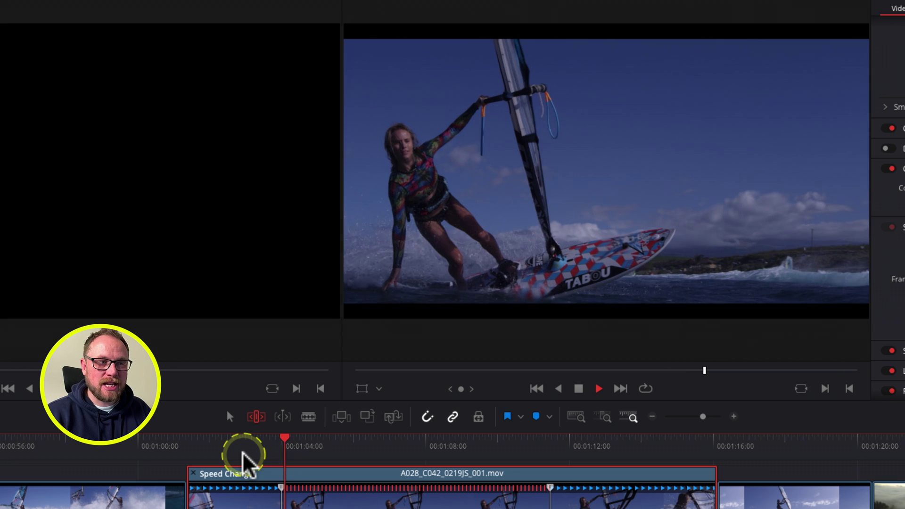
key("space")
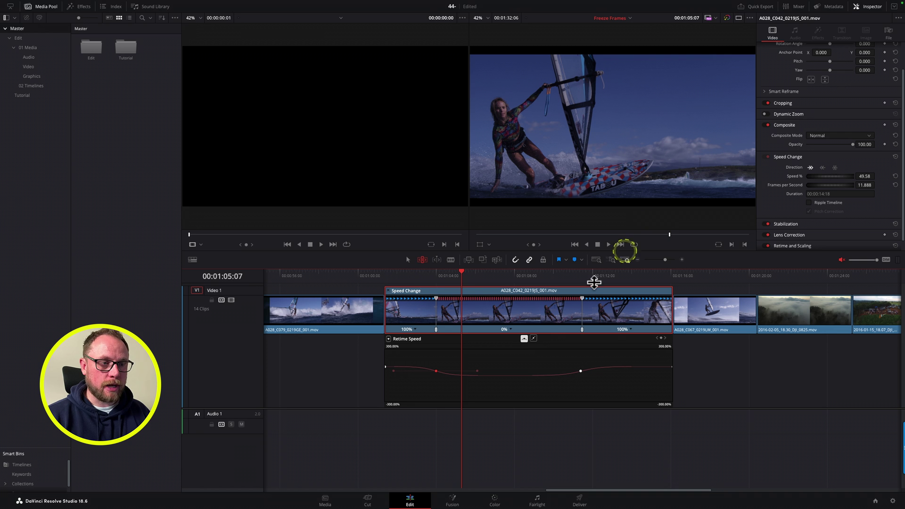
Review the Frame Interpolation options in the project's master settings and close them without changes.
left_click(893, 502)
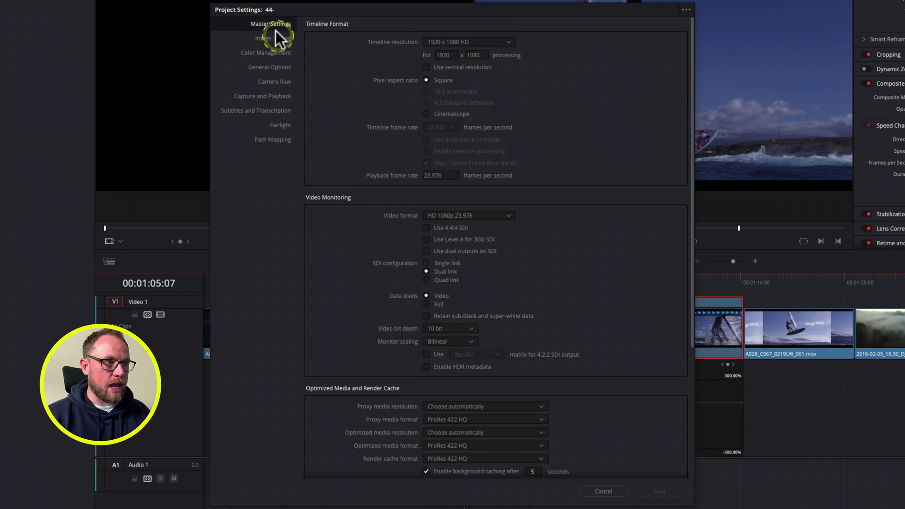
scroll(547, 292, "down", 15)
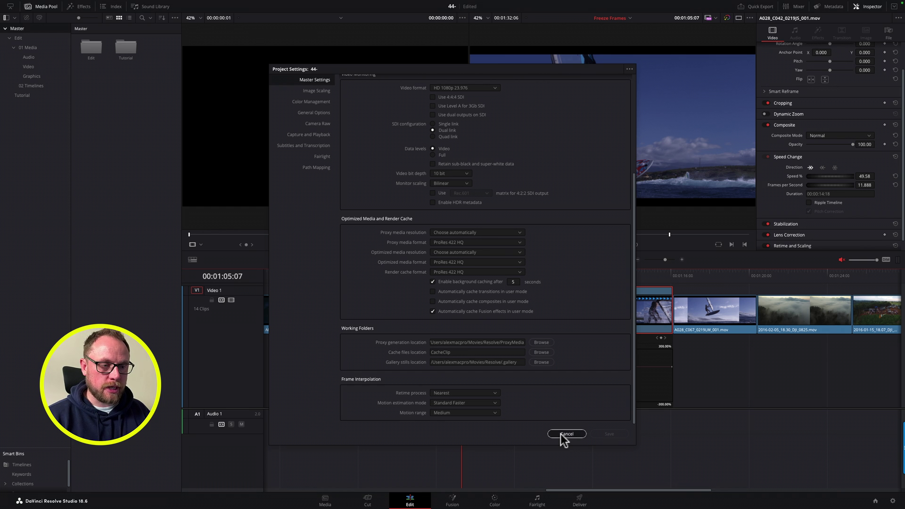
left_click(566, 434)
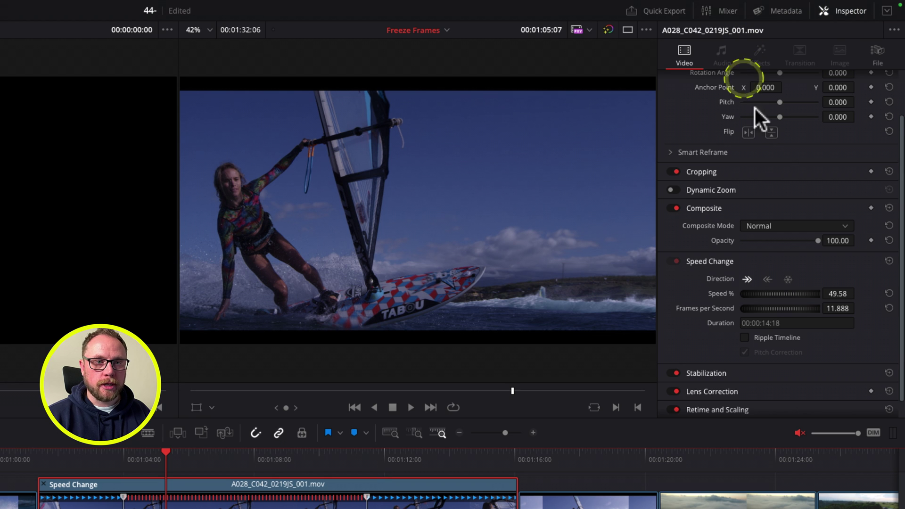
Set the windsurfing clip's Retime Process to Optical Flow in its Retime and Scaling settings.
scroll(759, 254, "down", 1)
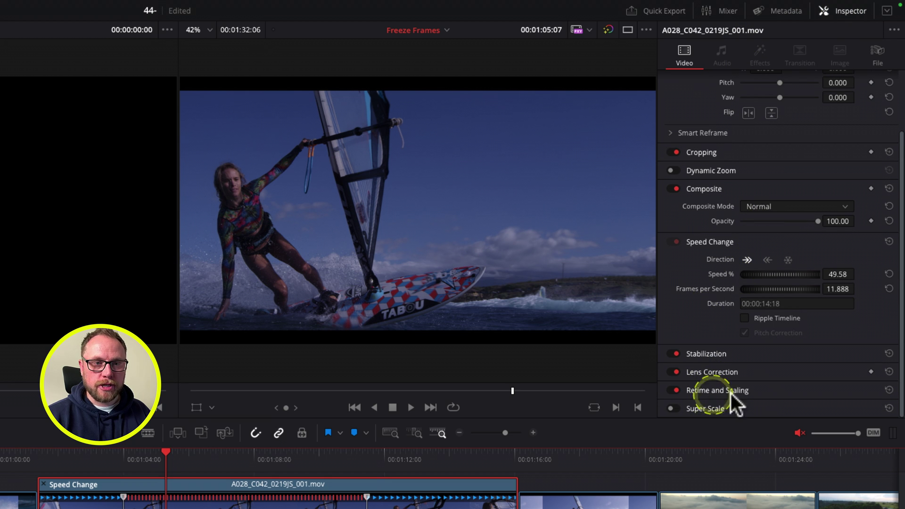
left_click(762, 389)
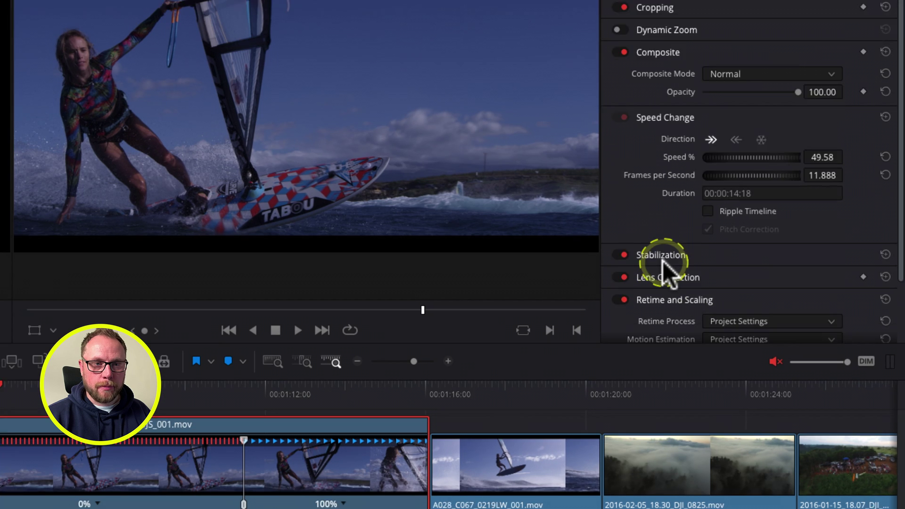
scroll(670, 271, "down", 4)
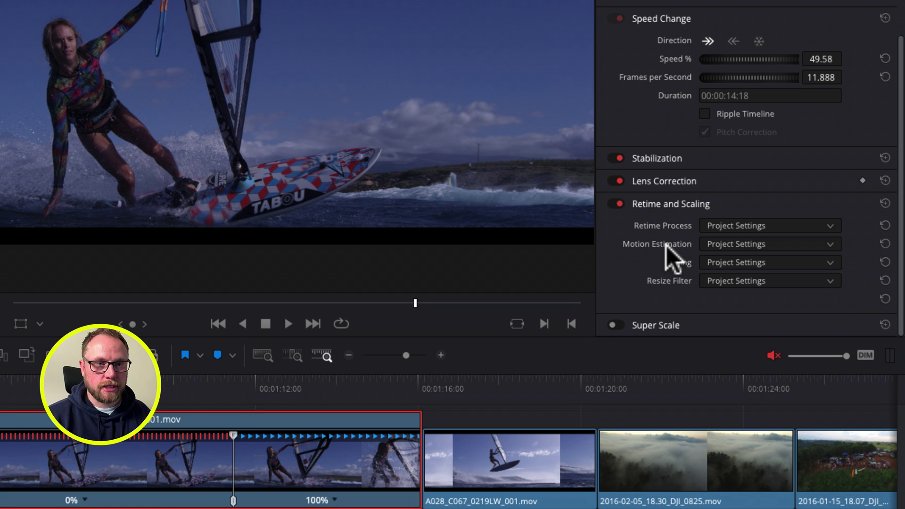
left_click(774, 226)
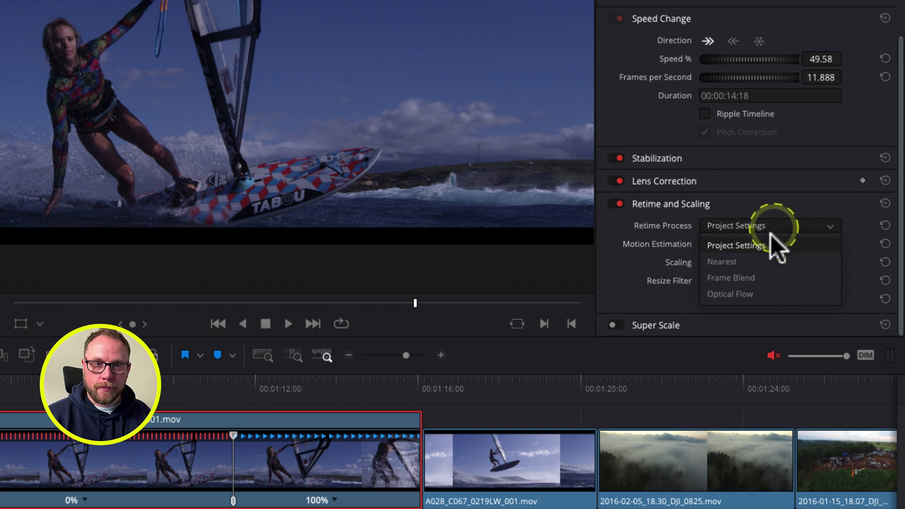
left_click(752, 293)
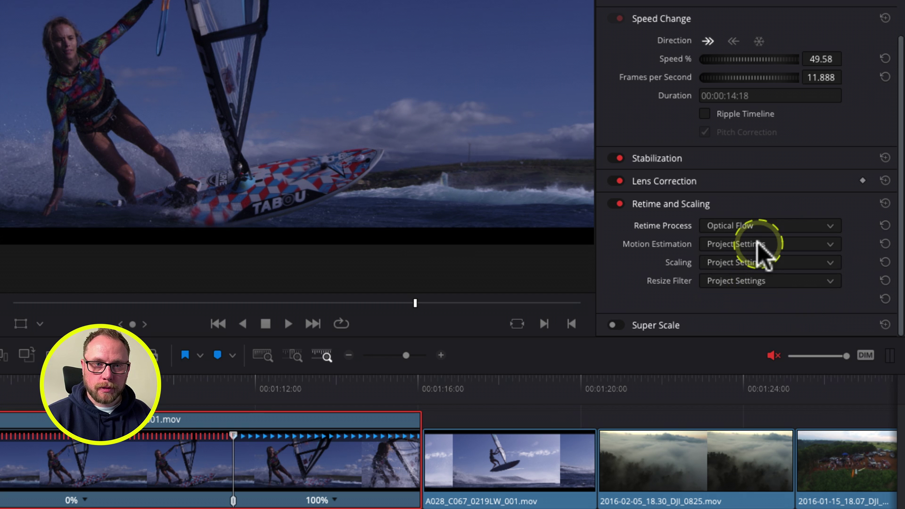
Set the windsurfing clip's Motion Estimation to Speed Warp.
left_click(758, 241)
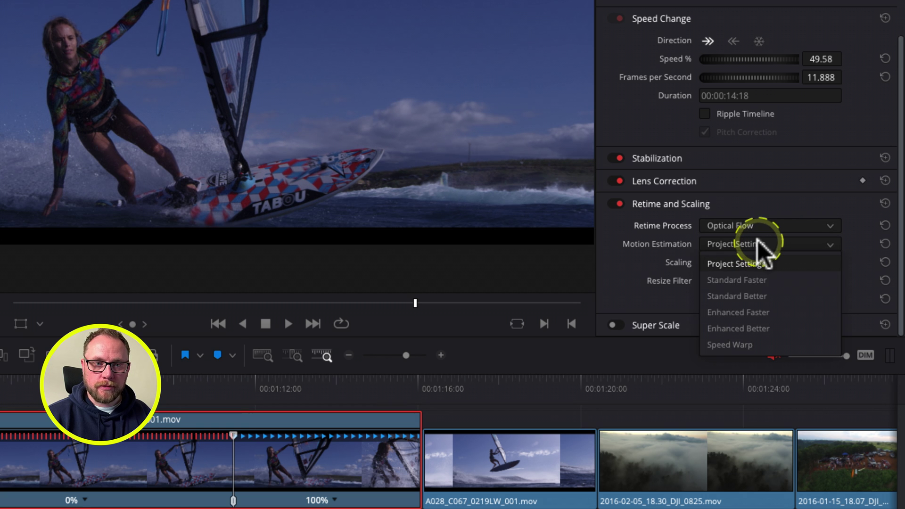
left_click(752, 343)
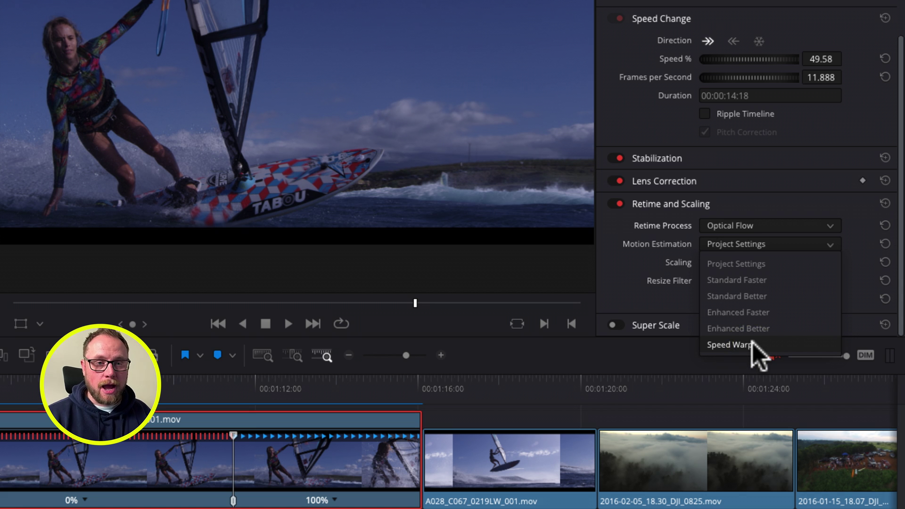
left_click(727, 346)
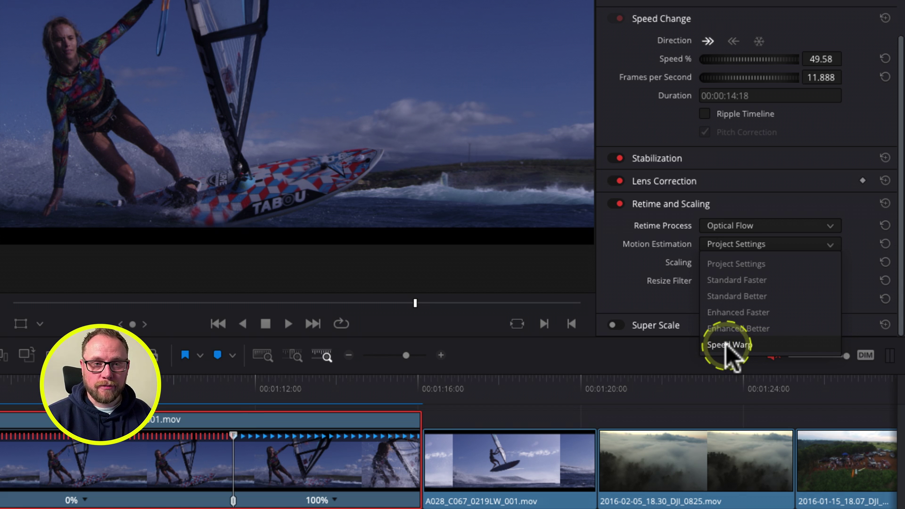
left_click(731, 329)
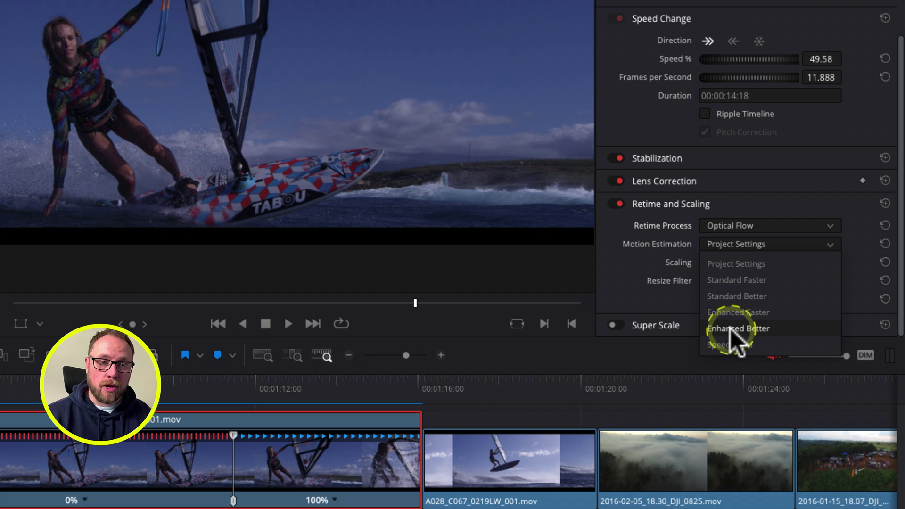
left_click(726, 344)
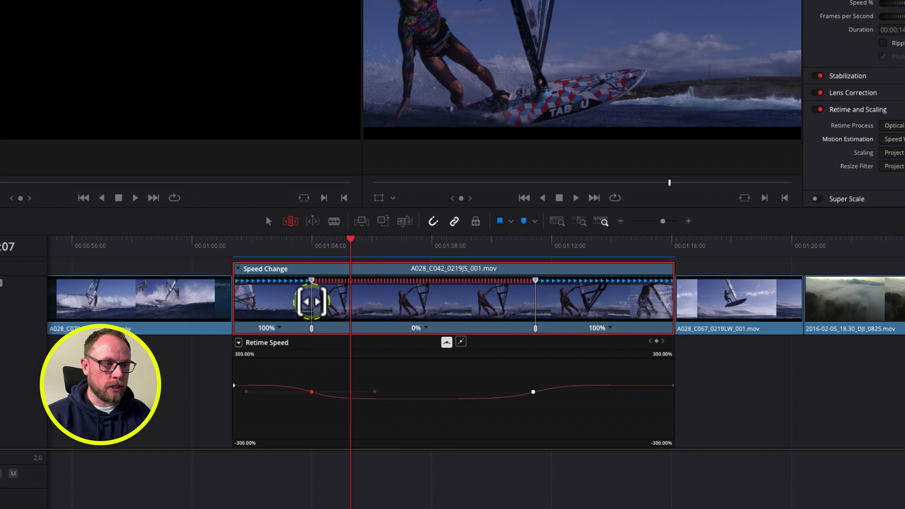
Play the windsurfing clip with Speed Warp from 00:01:01:09 through the freeze and stop at 00:01:14:20.
left_click(298, 6)
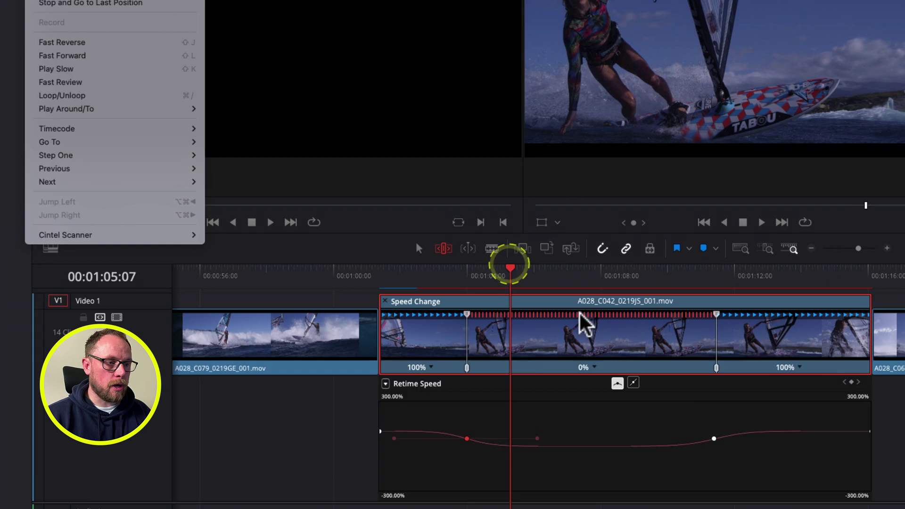
left_click(510, 265)
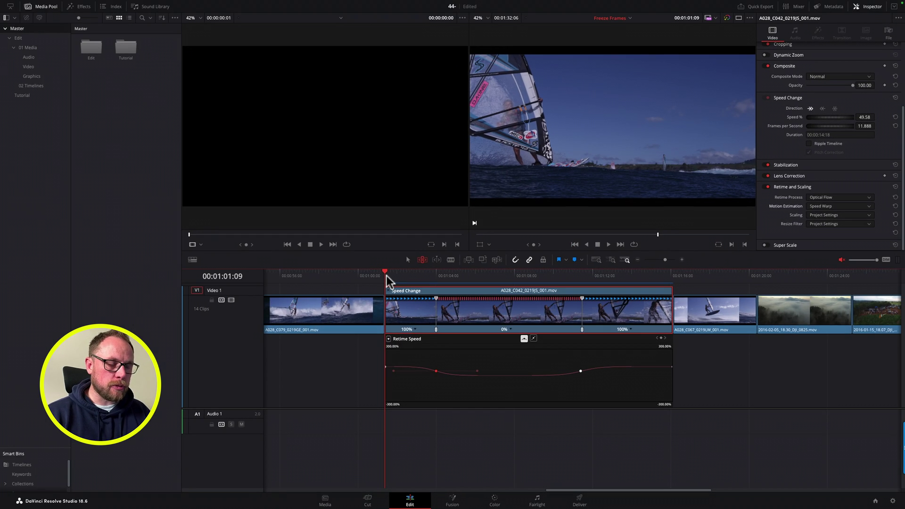
left_click(386, 278)
key("space")
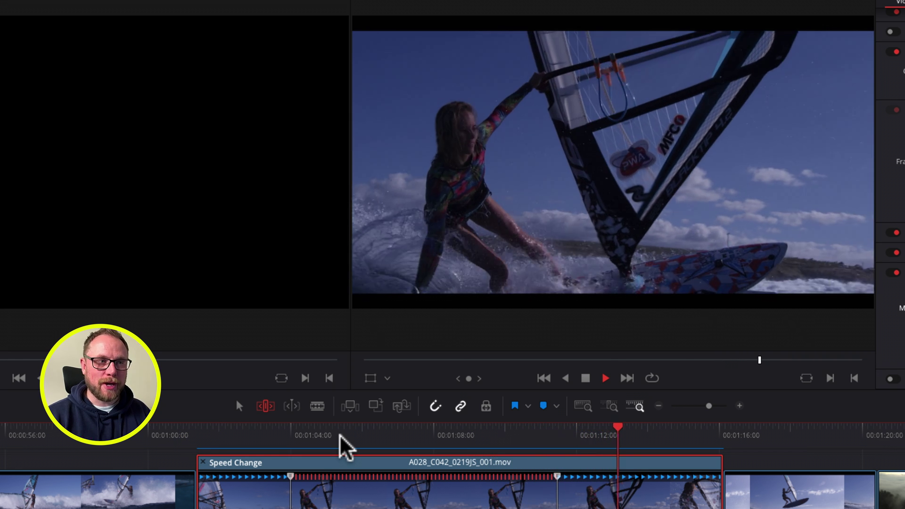
left_click(341, 437)
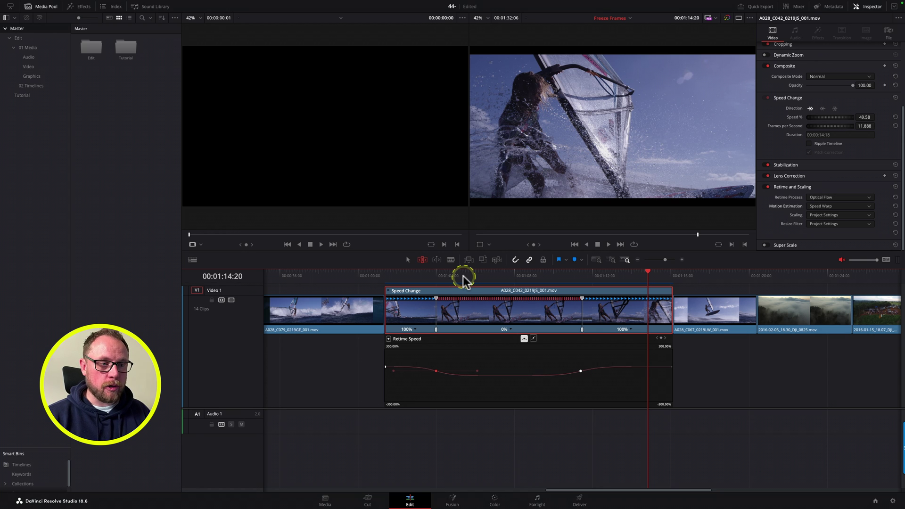
Hide the Retime Curve and the Retime Controls of the windsurfing clip.
right_click(485, 291)
left_click(509, 417)
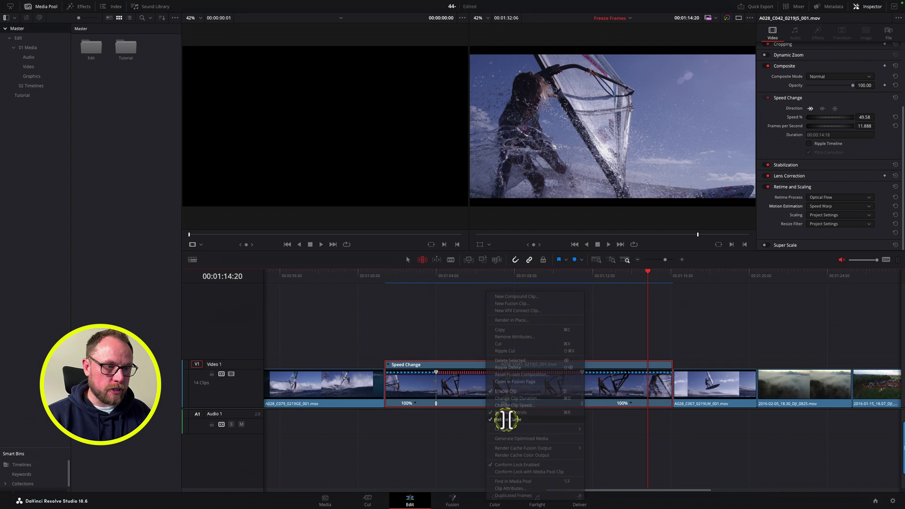
right_click(497, 370)
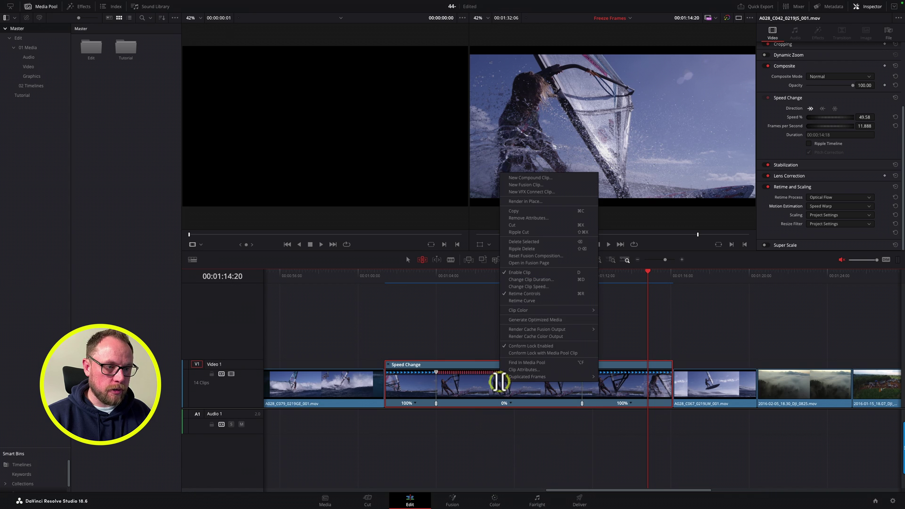
left_click(524, 293)
Fit the whole timeline in view and play the windsurfing clip from 00:01:01:09 to 00:01:03:12.
left_click(384, 279)
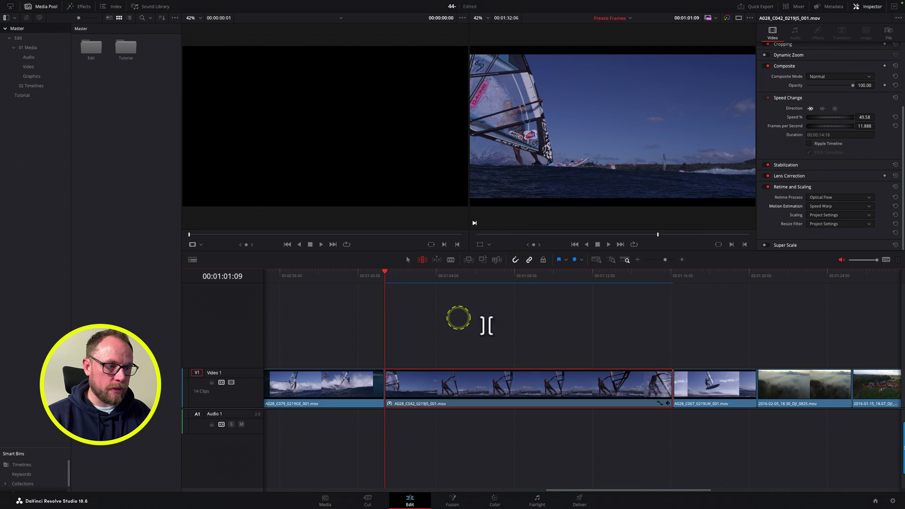
key("shift+z")
key("space")
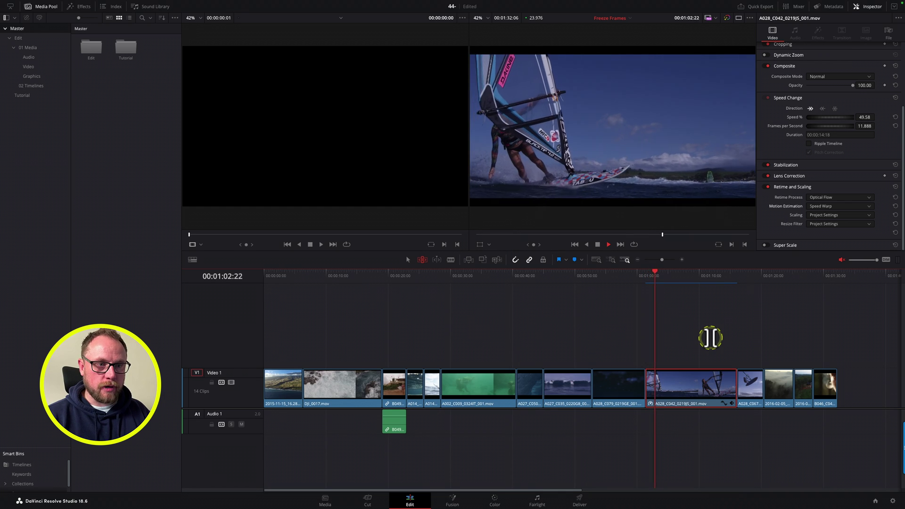
key("space")
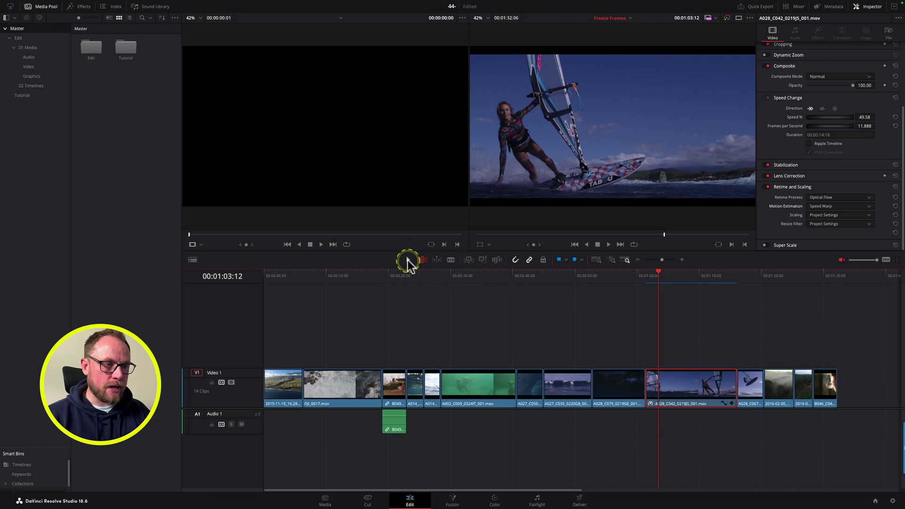
Switch to Selection mode, deselect the windsurfing clip and return the playhead to 00:01:01:09.
left_click(691, 329)
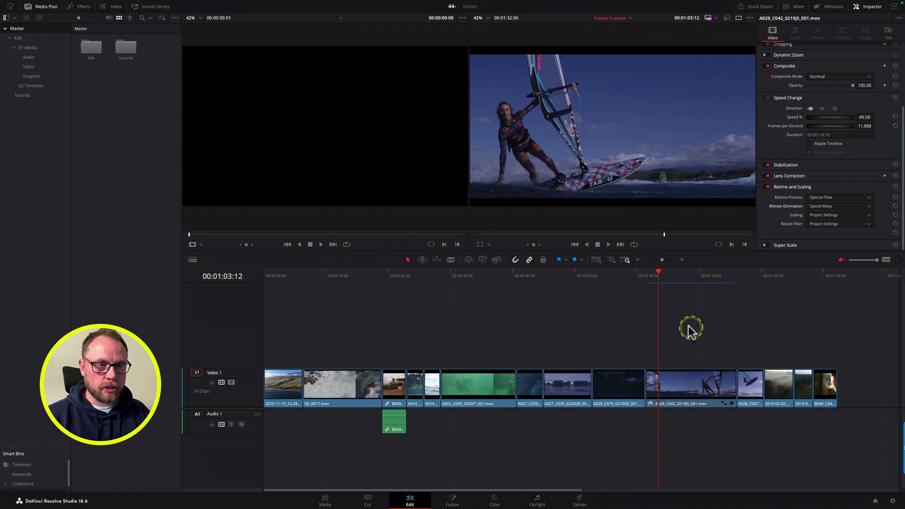
left_click(646, 276)
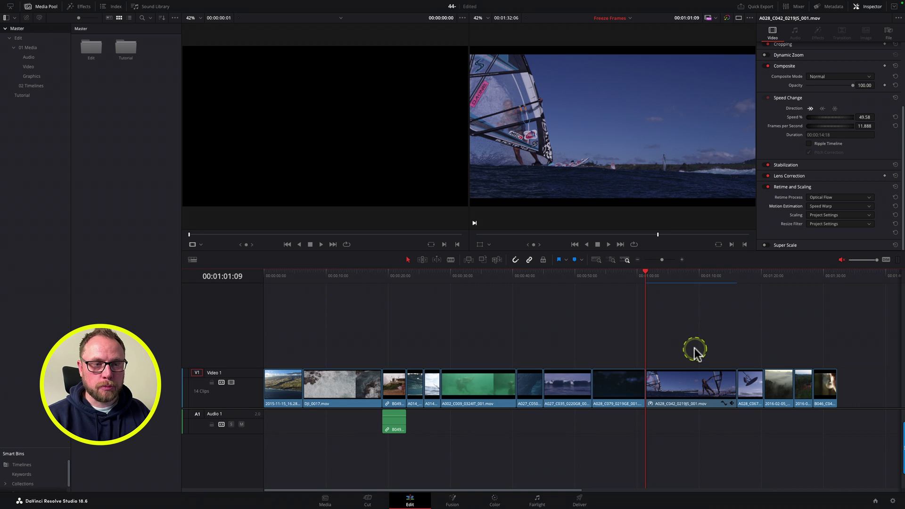
Open Render in Place for the windsurfing clip, review its format and Apple ProRes type options, and cancel without rendering.
right_click(694, 390)
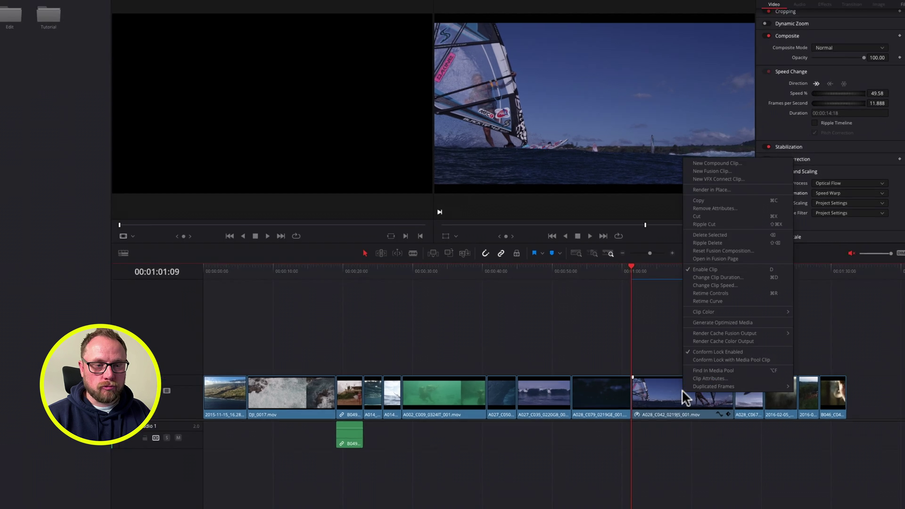
left_click(724, 203)
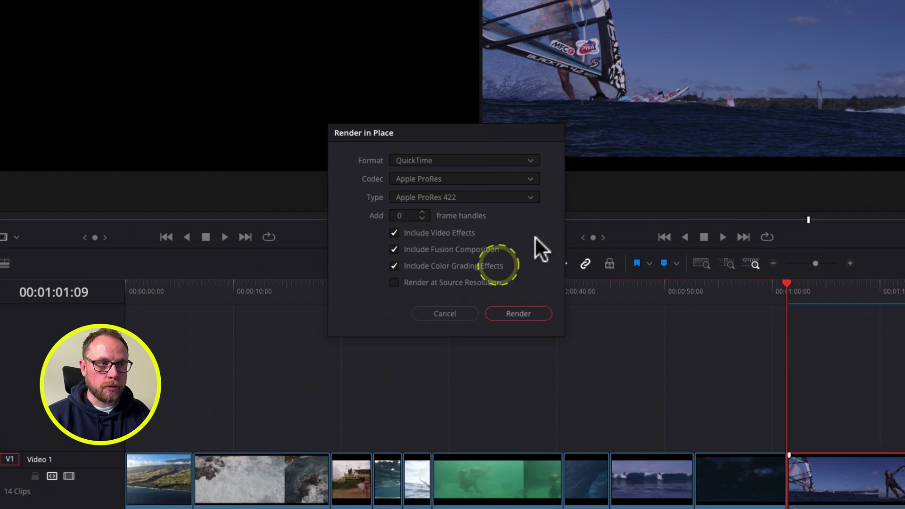
left_click(434, 157)
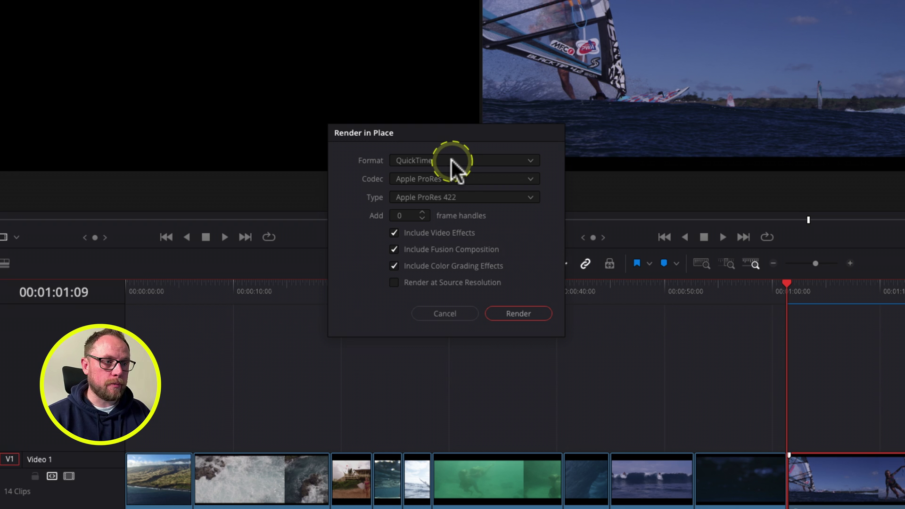
left_click(497, 199)
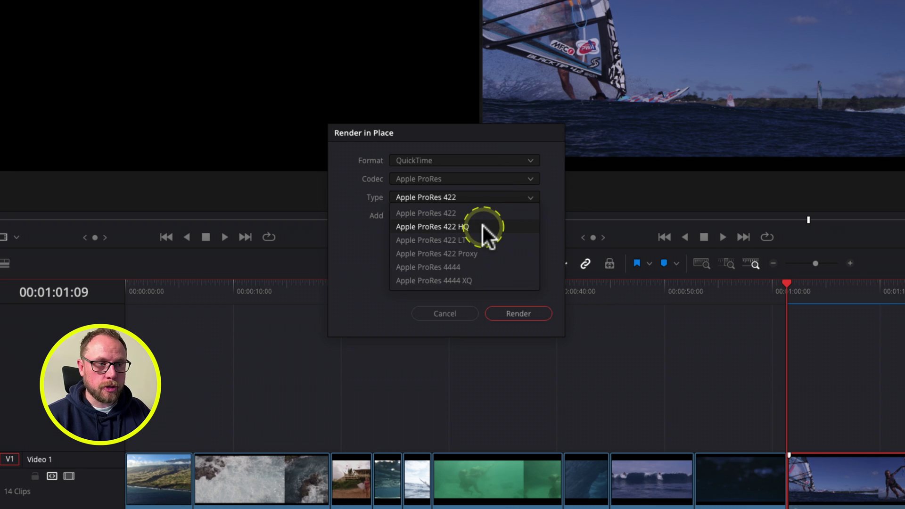
left_click(546, 227)
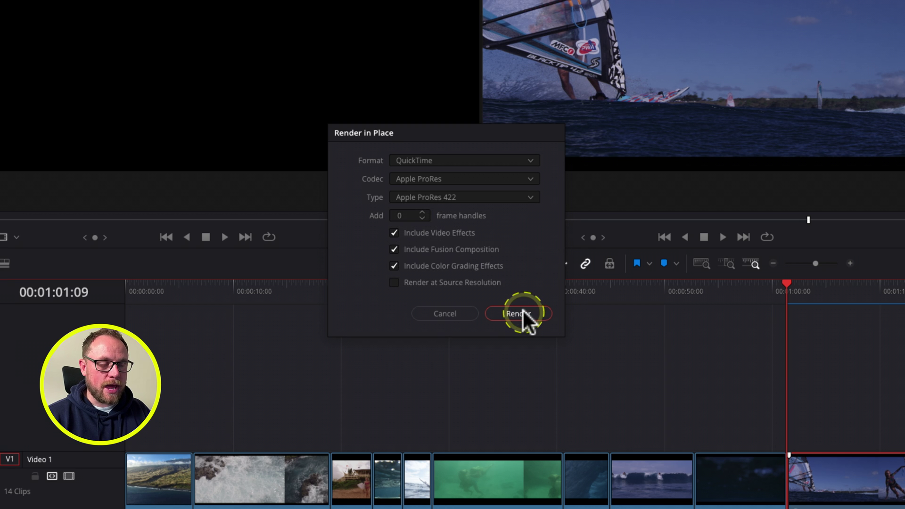
left_click(453, 311)
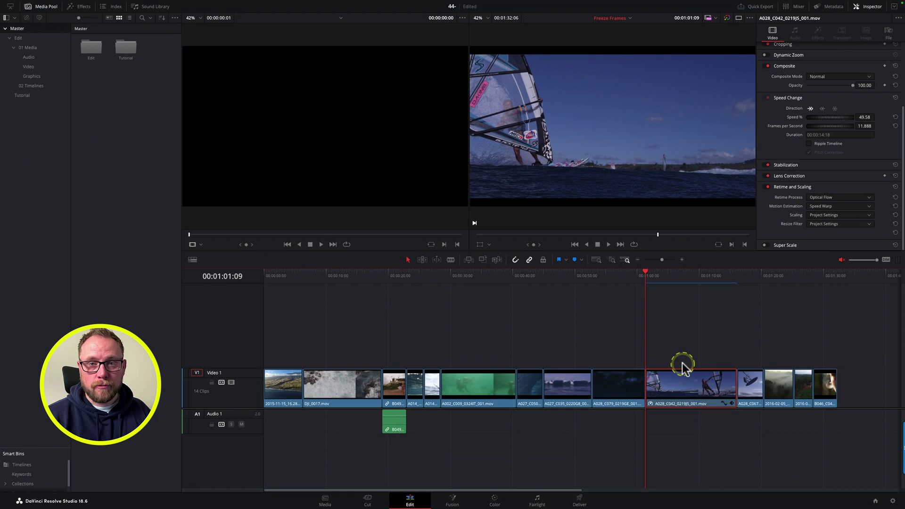